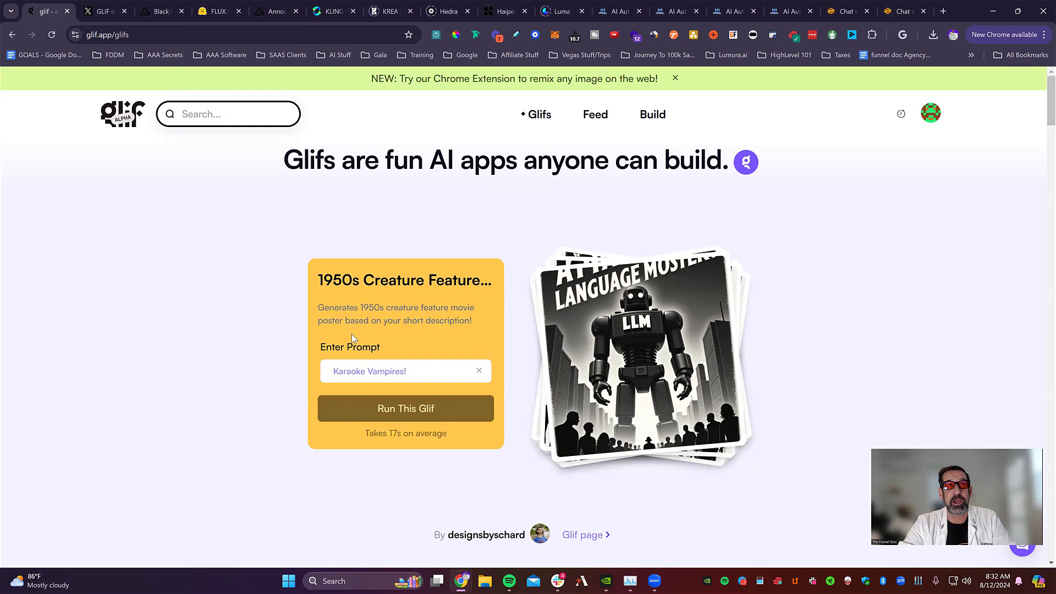
Scroll through the Glif gallery of example glifs, then return to the top of the page
scroll(731, 354, "down", 5)
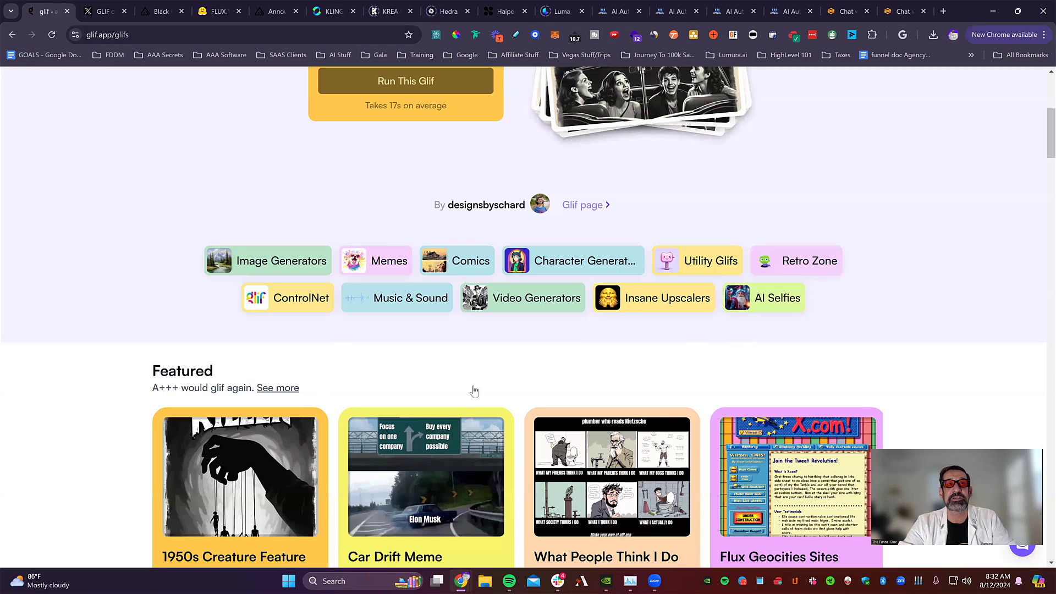
scroll(437, 226, "down", 1)
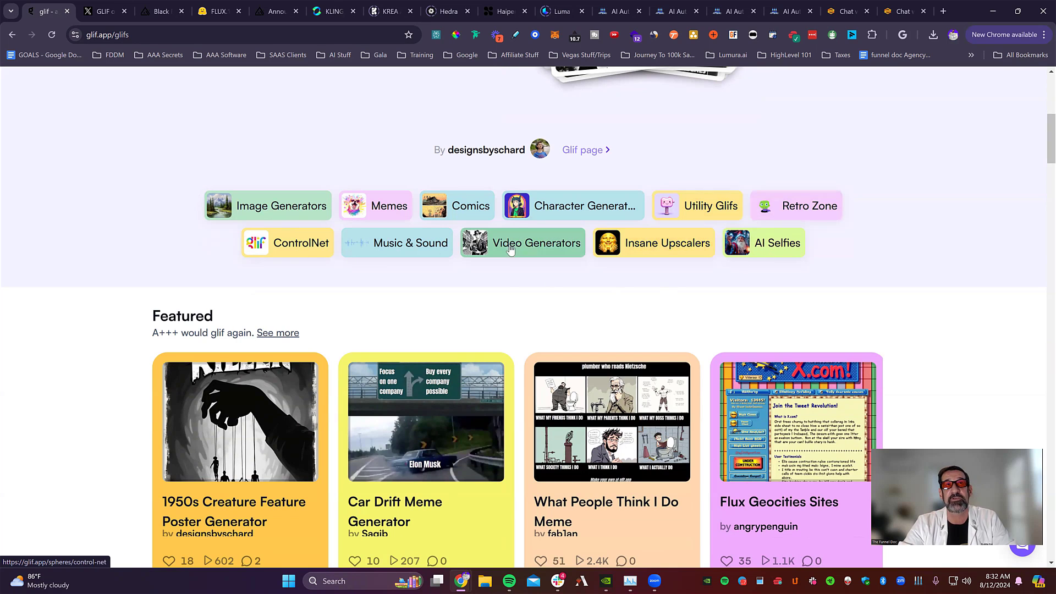
scroll(838, 307, "down", 1)
scroll(838, 307, "down", 3)
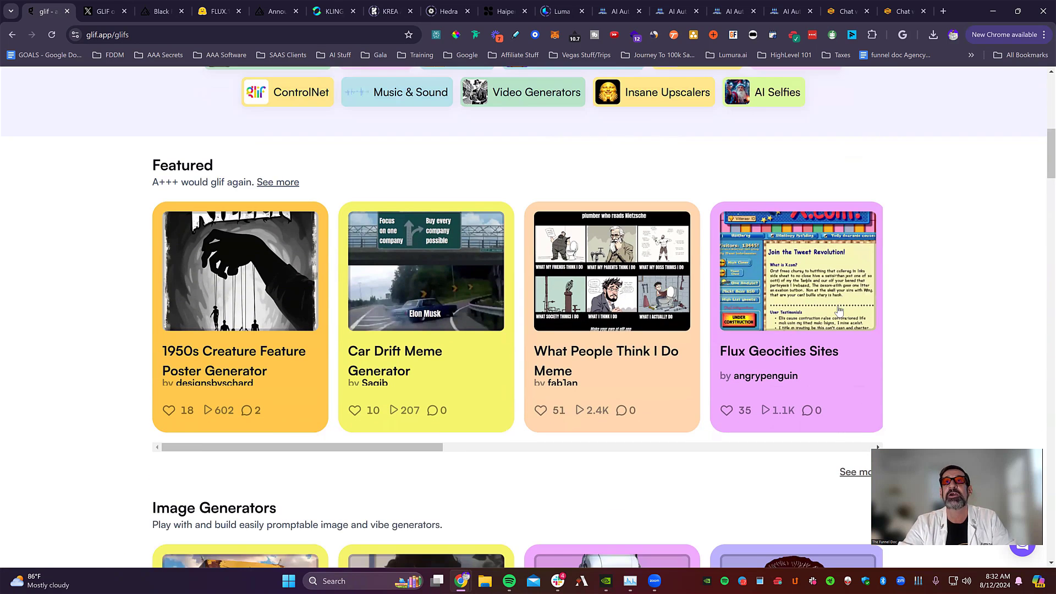
scroll(575, 387, "down", 3)
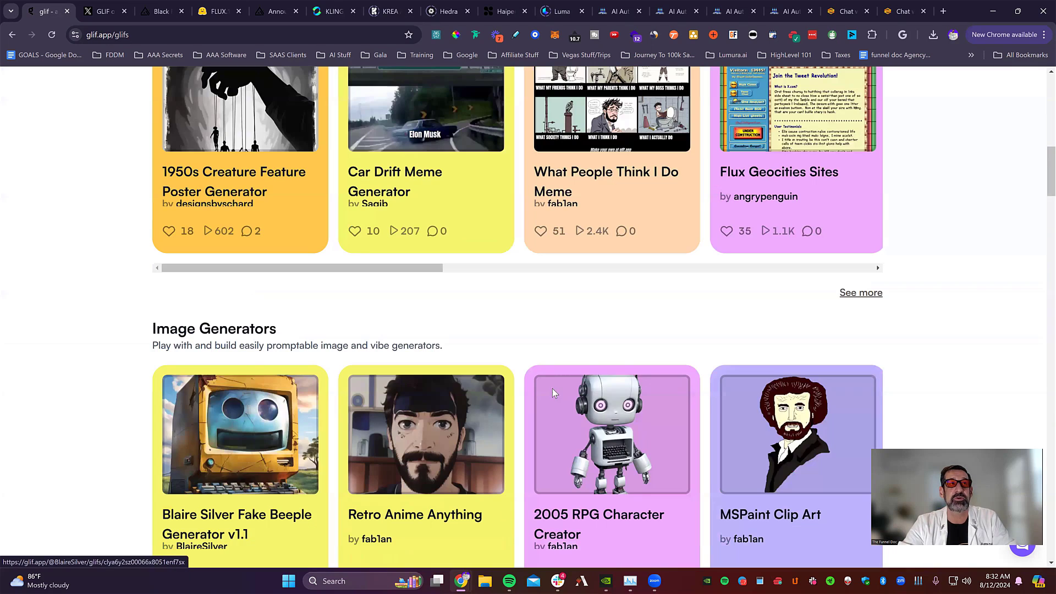
scroll(676, 434, "down", 13)
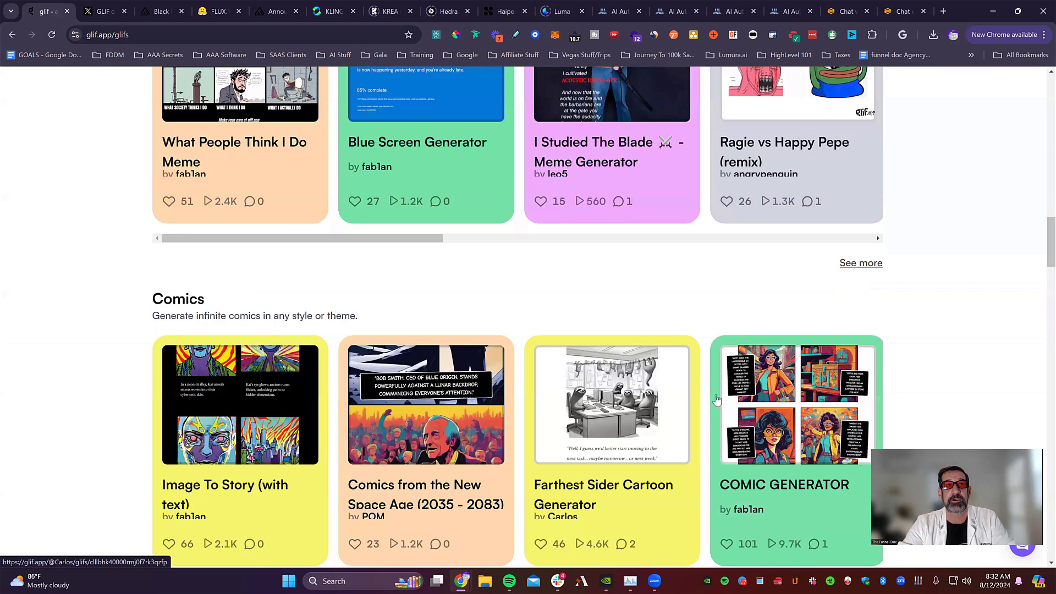
scroll(715, 396, "down", 14)
scroll(550, 366, "down", 1)
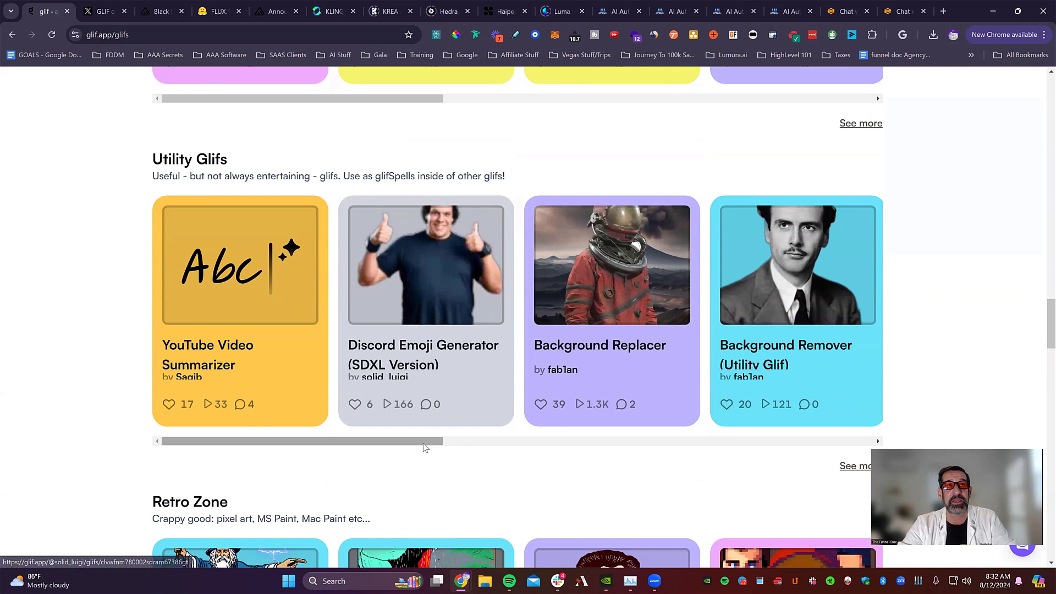
scroll(536, 440, "right", 1)
scroll(690, 450, "right", 10)
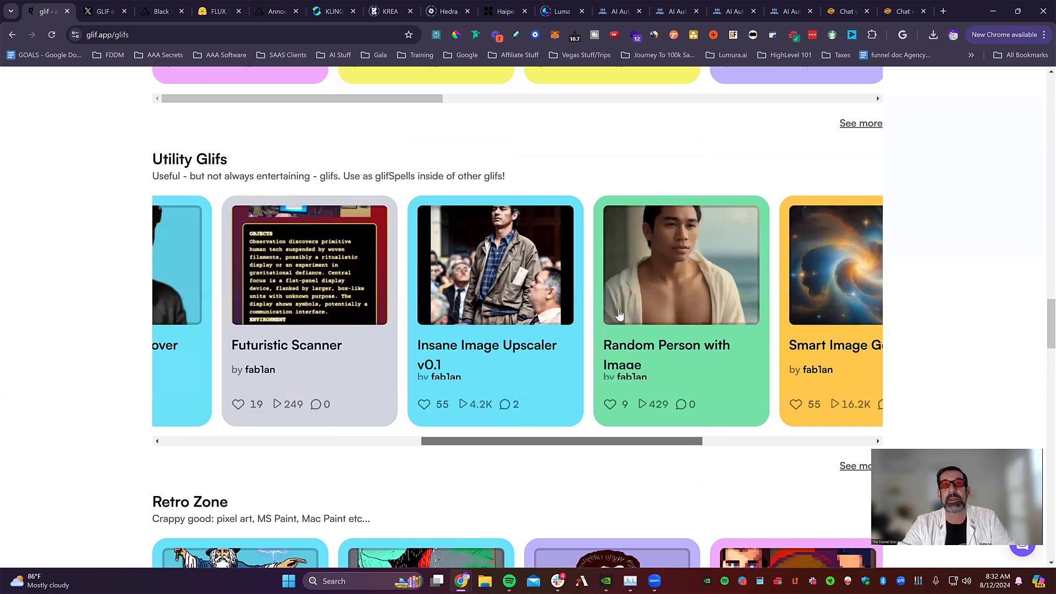
scroll(633, 385, "right", 1)
scroll(682, 400, "down", 3)
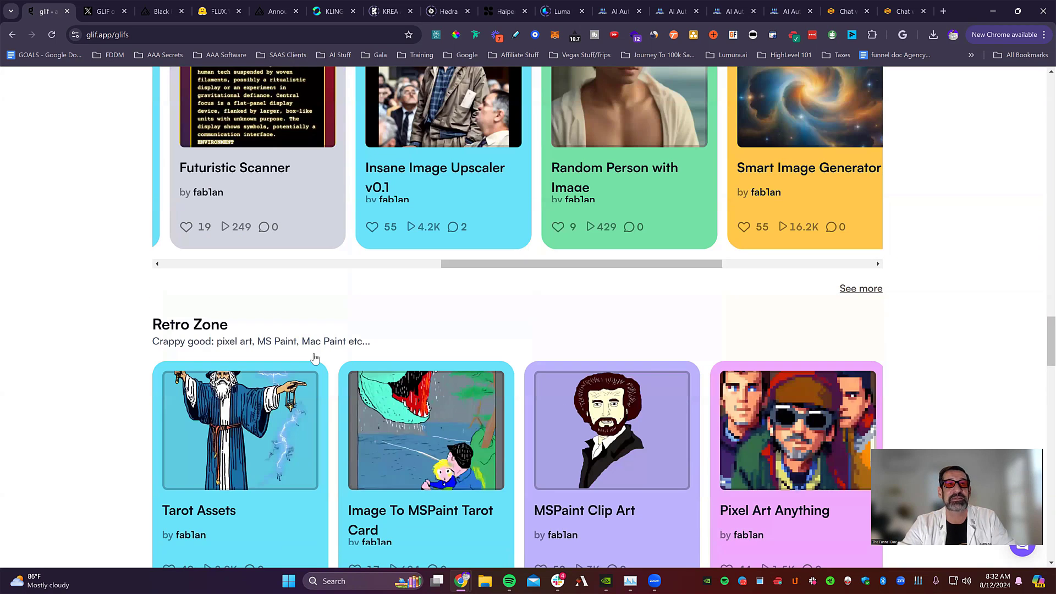
scroll(385, 396, "down", 8)
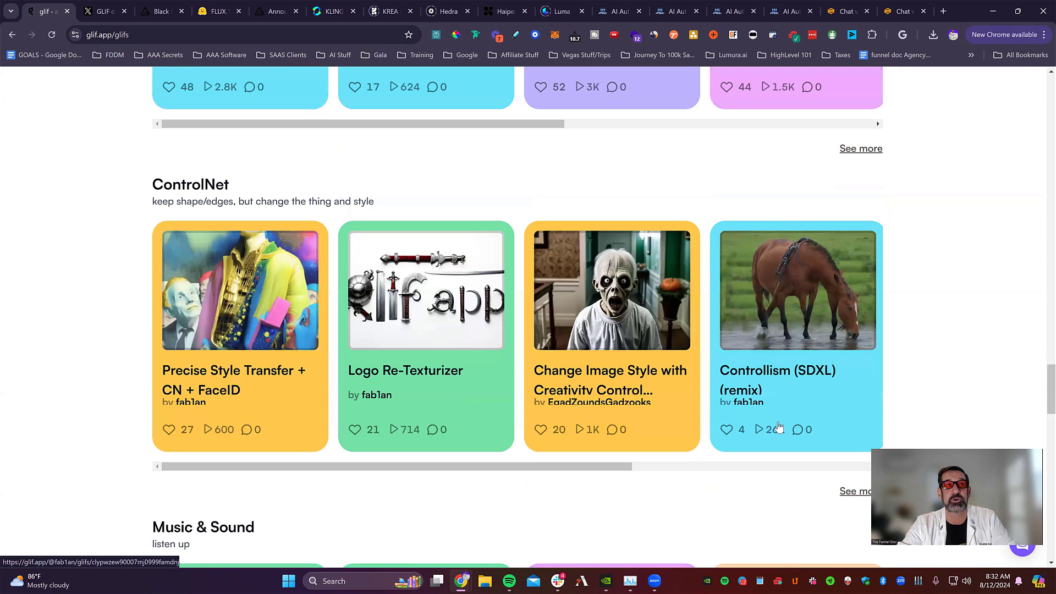
scroll(700, 408, "down", 5)
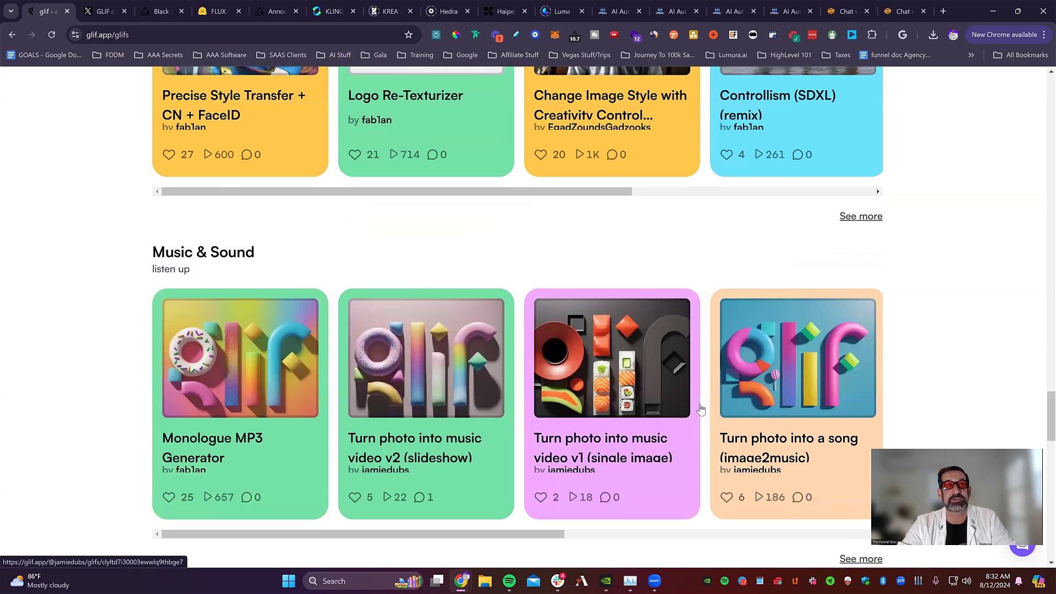
scroll(701, 409, "down", 5)
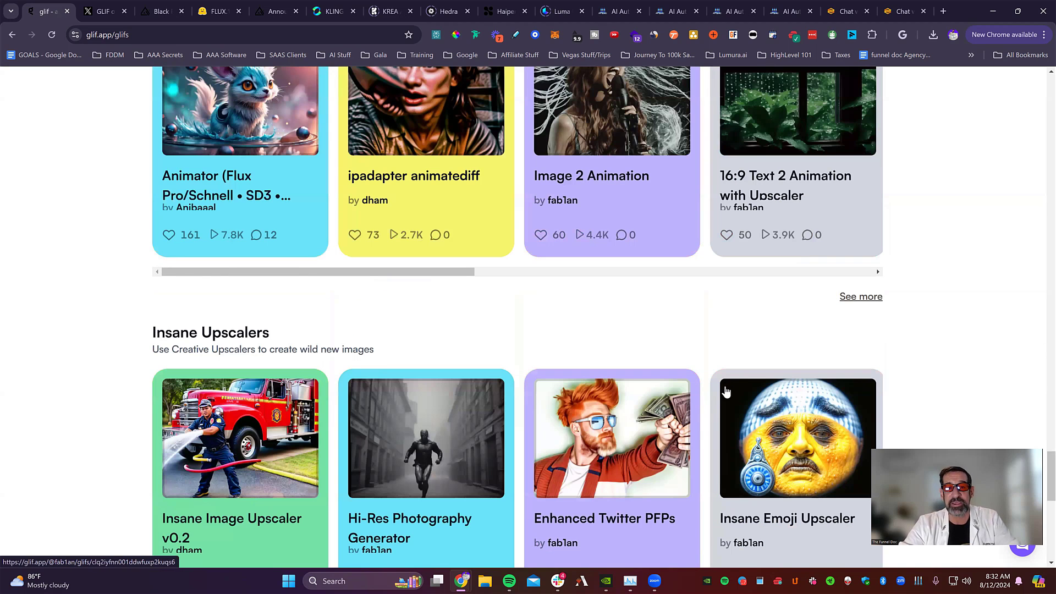
scroll(753, 375, "down", 12)
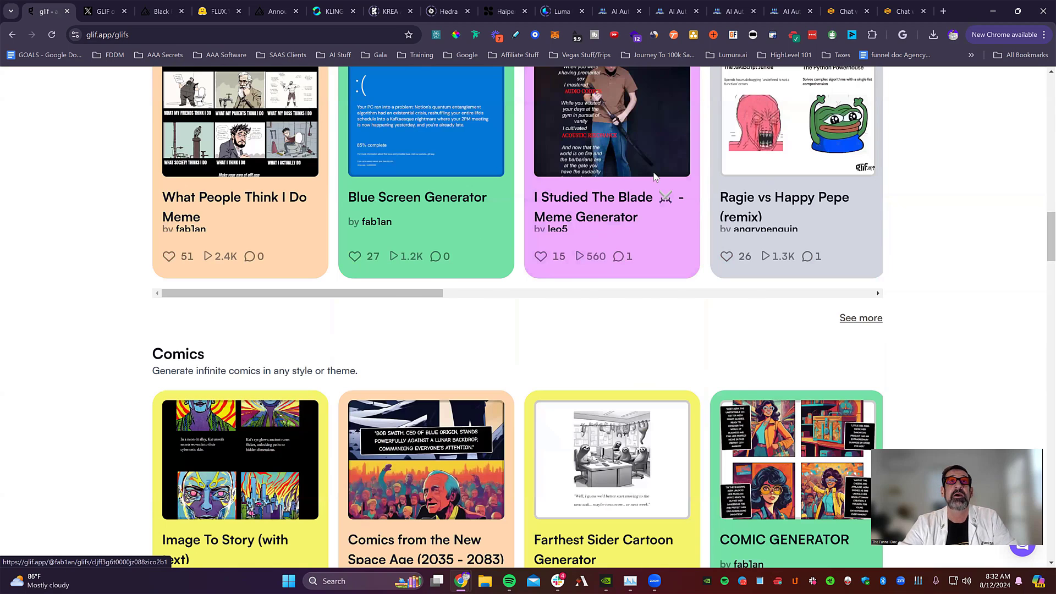
key("Home")
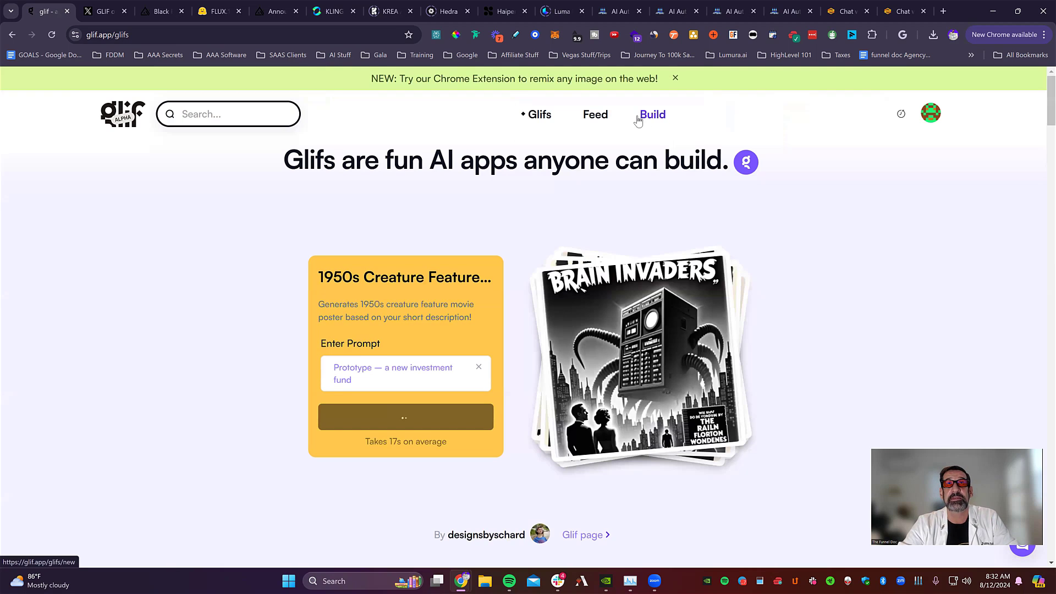
Create a new Untitled Glif with a Text Input block, input1, and make its question editable
left_click(652, 115)
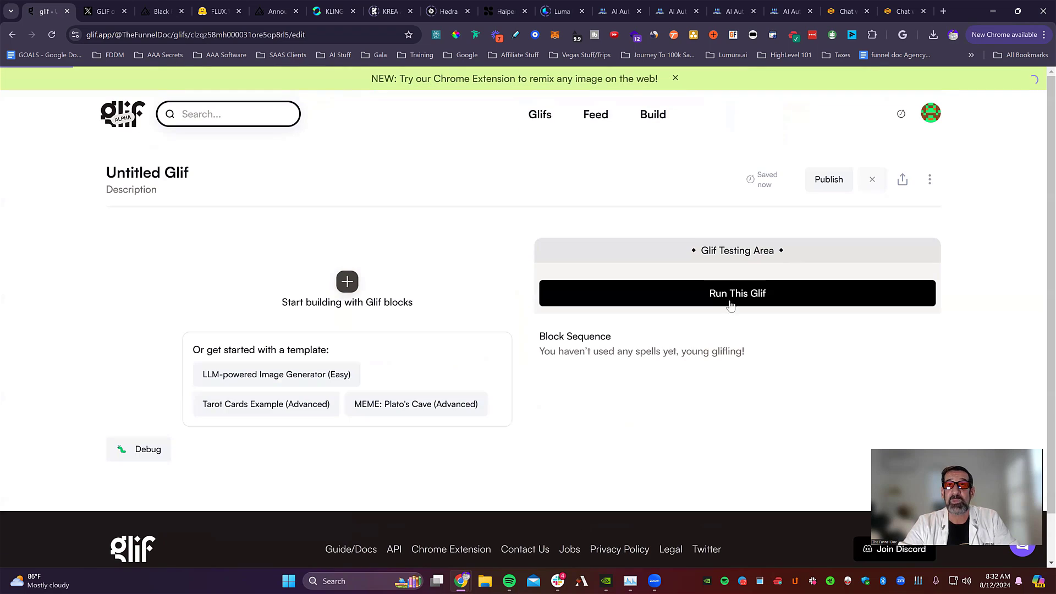
left_click(727, 294)
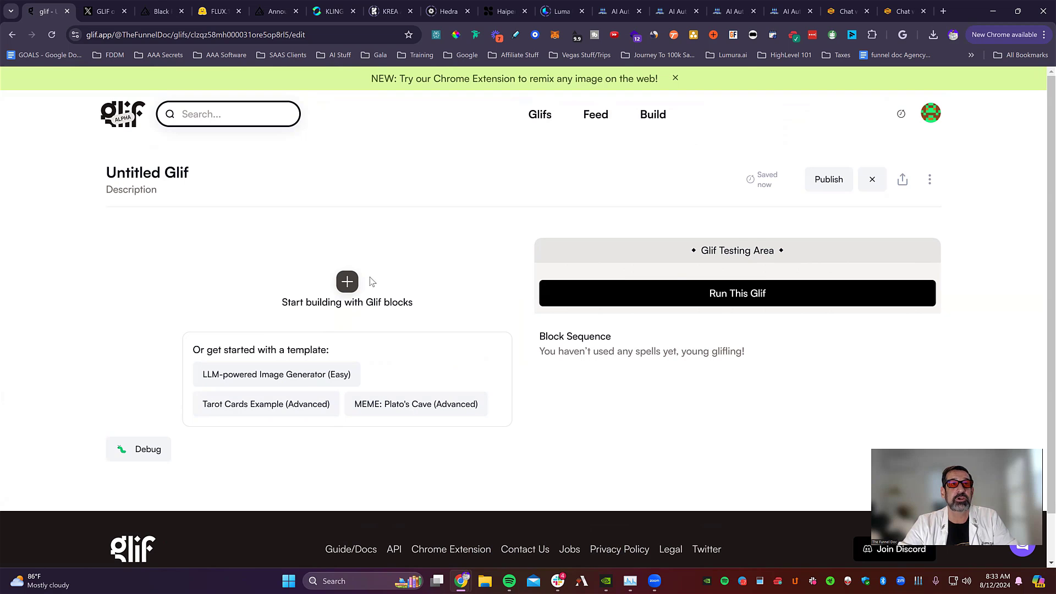
left_click(347, 281)
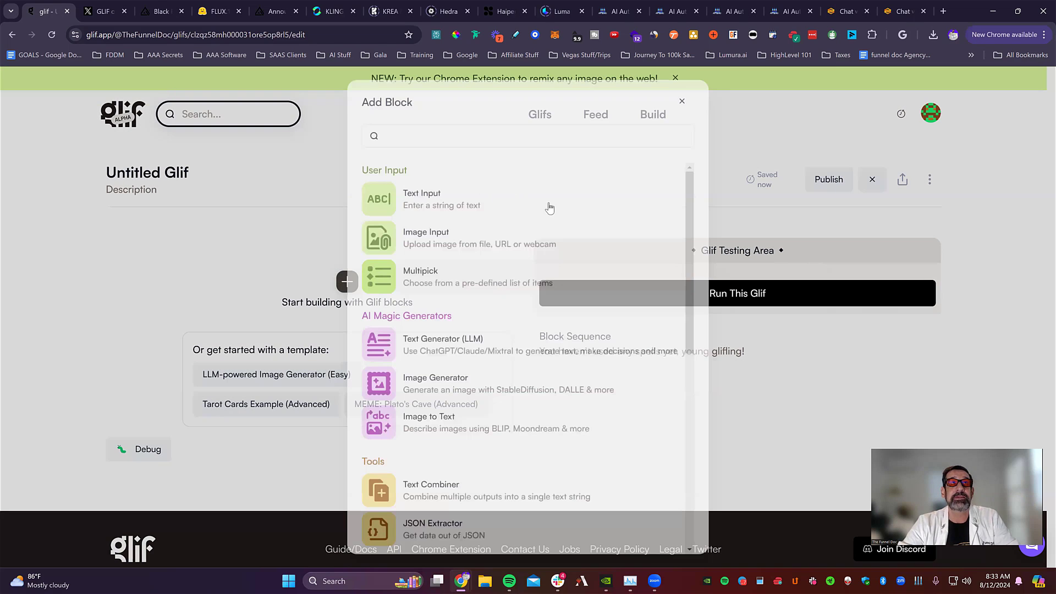
scroll(547, 212, "down", 4)
scroll(547, 214, "down", 2)
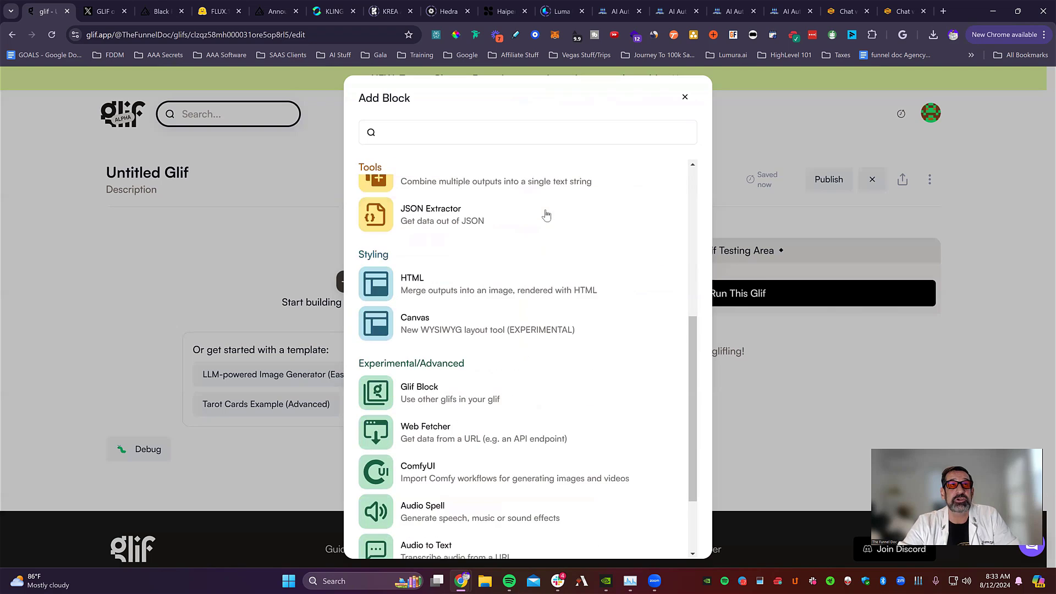
scroll(547, 215, "up", 5)
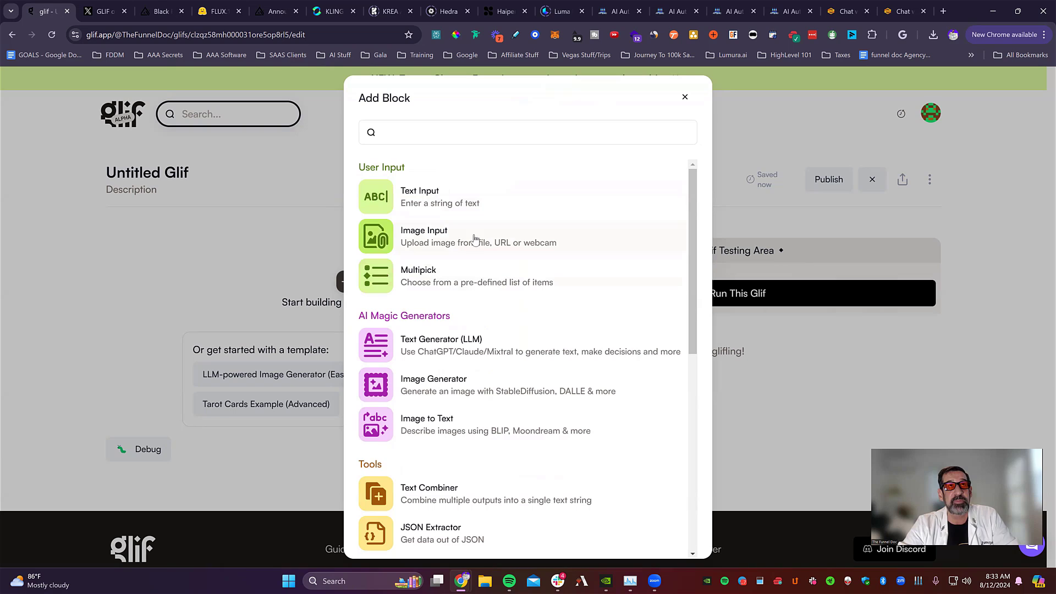
left_click(462, 207)
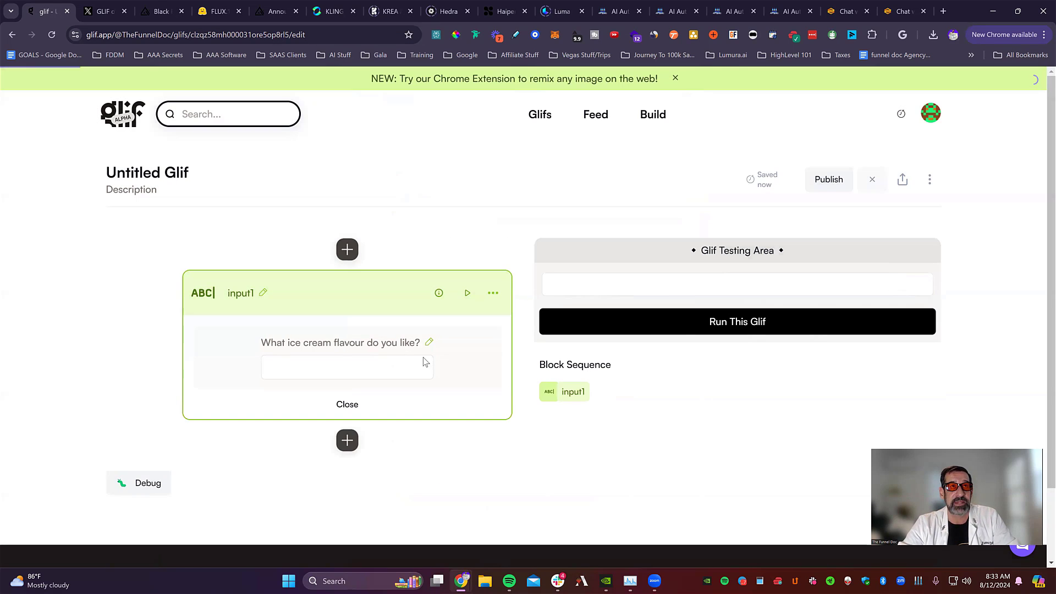
left_click(429, 342)
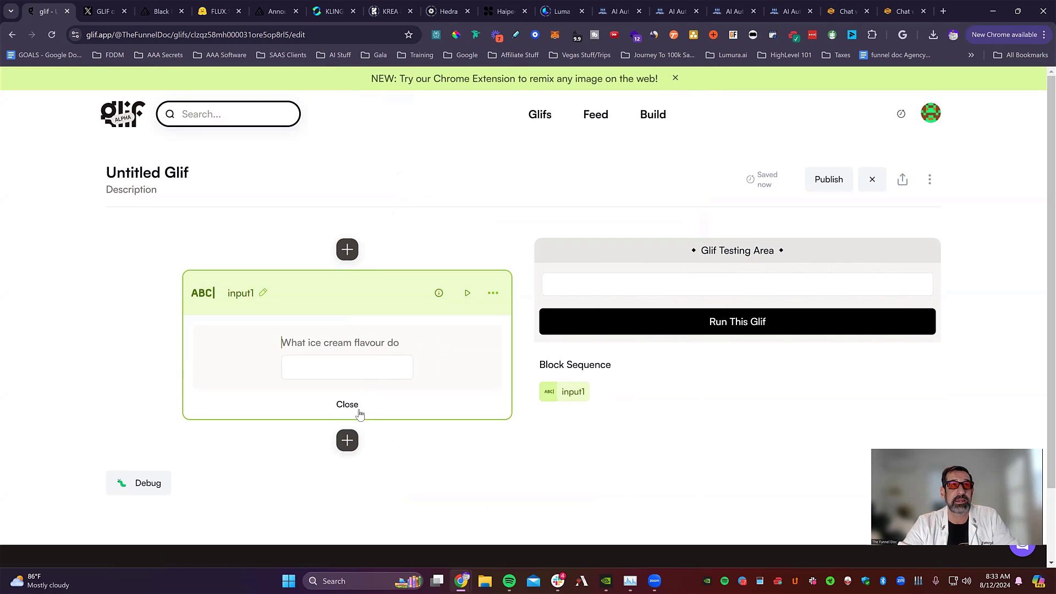
Open the Add Block catalogue below input1 and browse the available block types
left_click(352, 448)
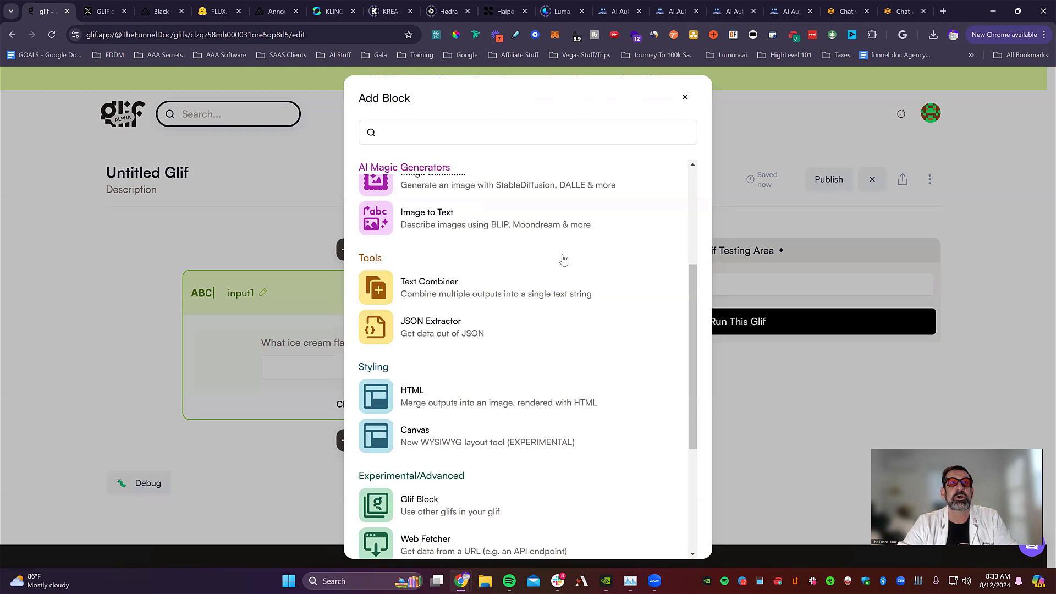
scroll(563, 259, "up", 4)
scroll(505, 295, "down", 1)
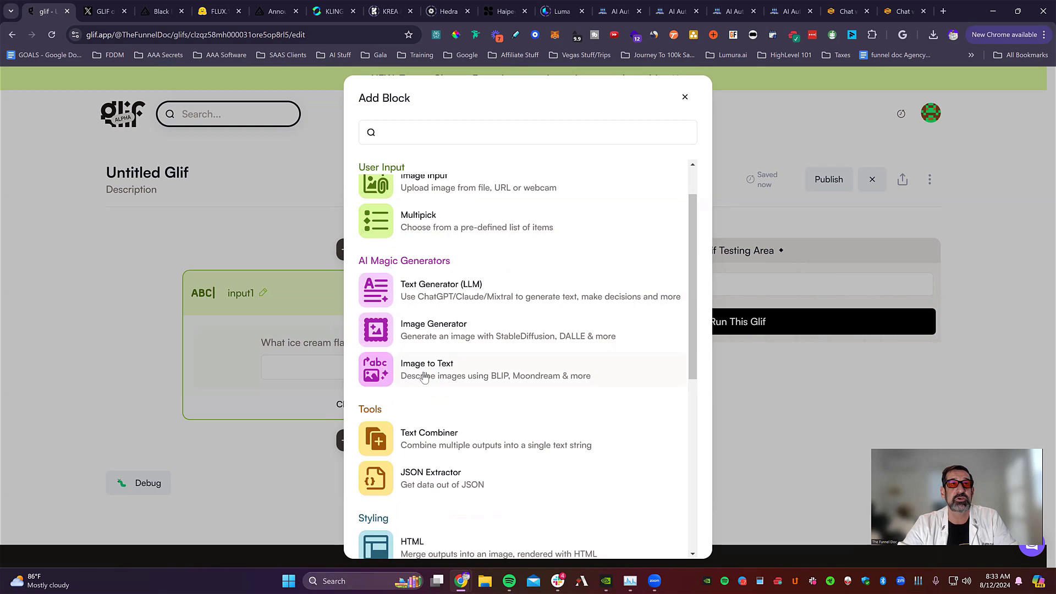
scroll(622, 359, "down", 3)
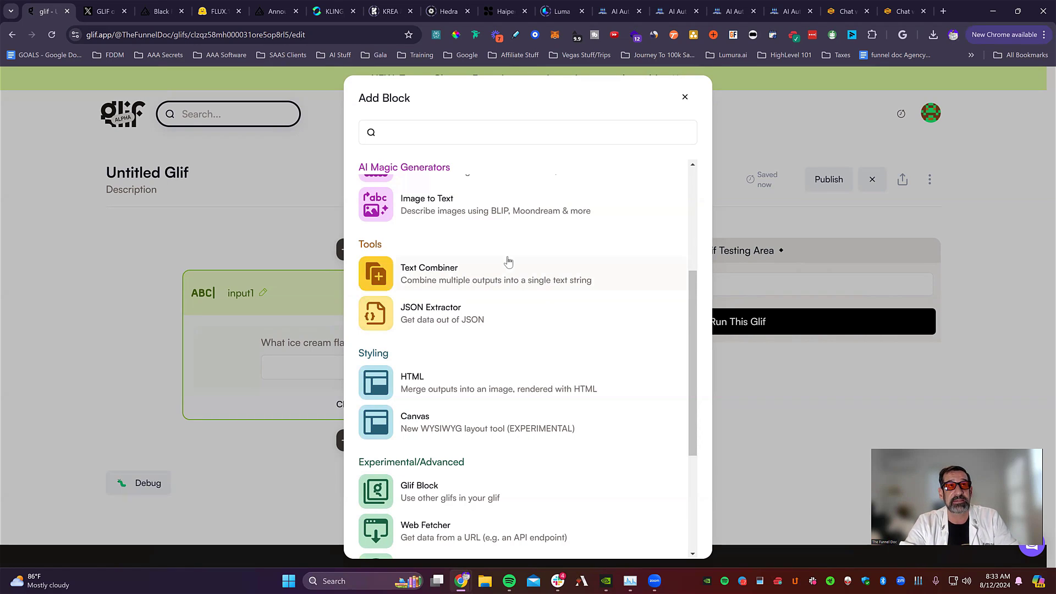
scroll(572, 285, "down", 1)
scroll(495, 303, "down", 1)
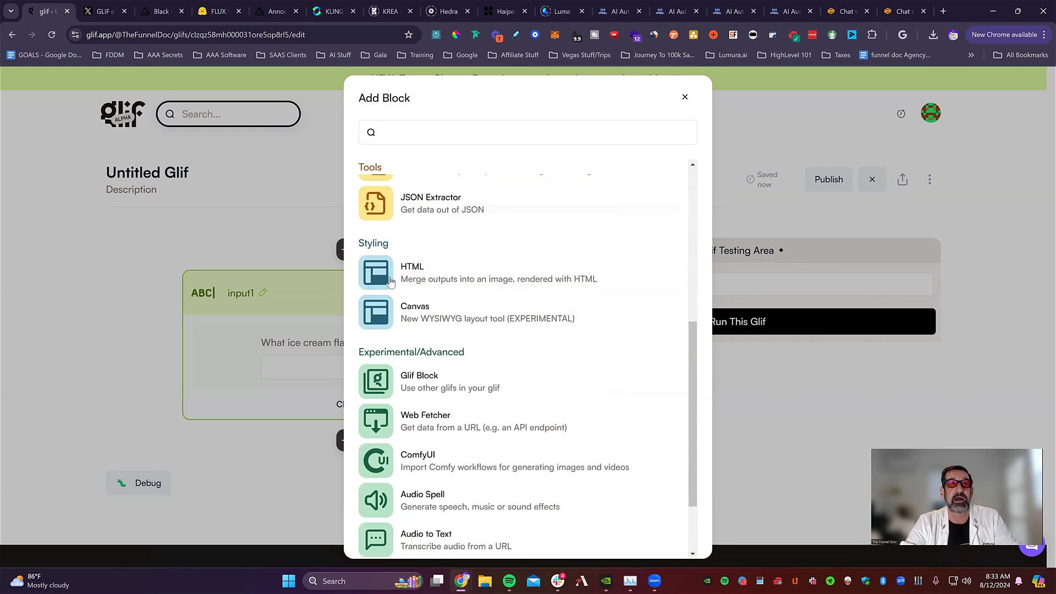
scroll(550, 322, "down", 1)
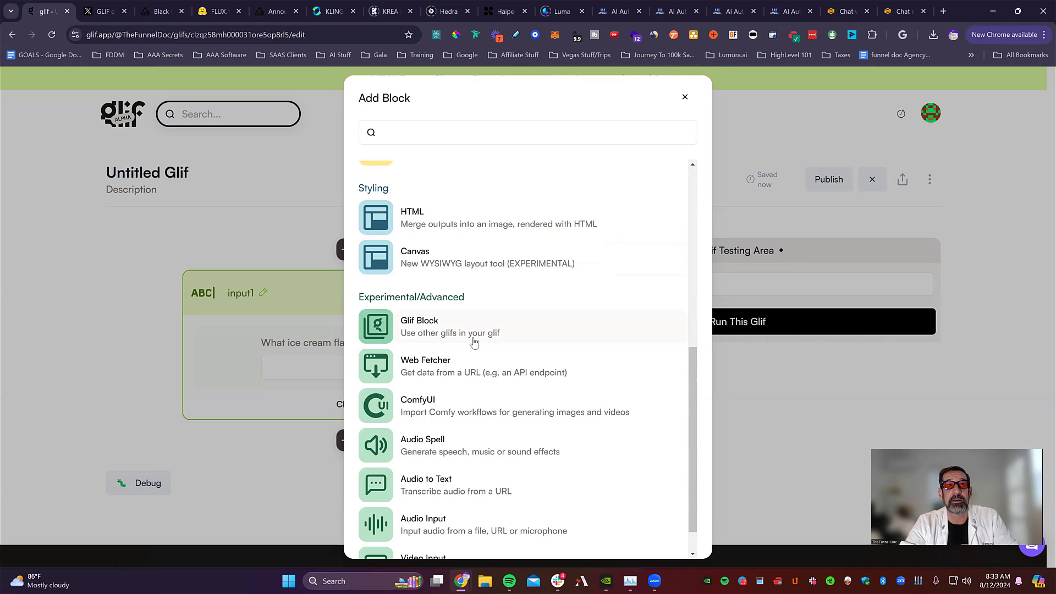
scroll(550, 337, "down", 1)
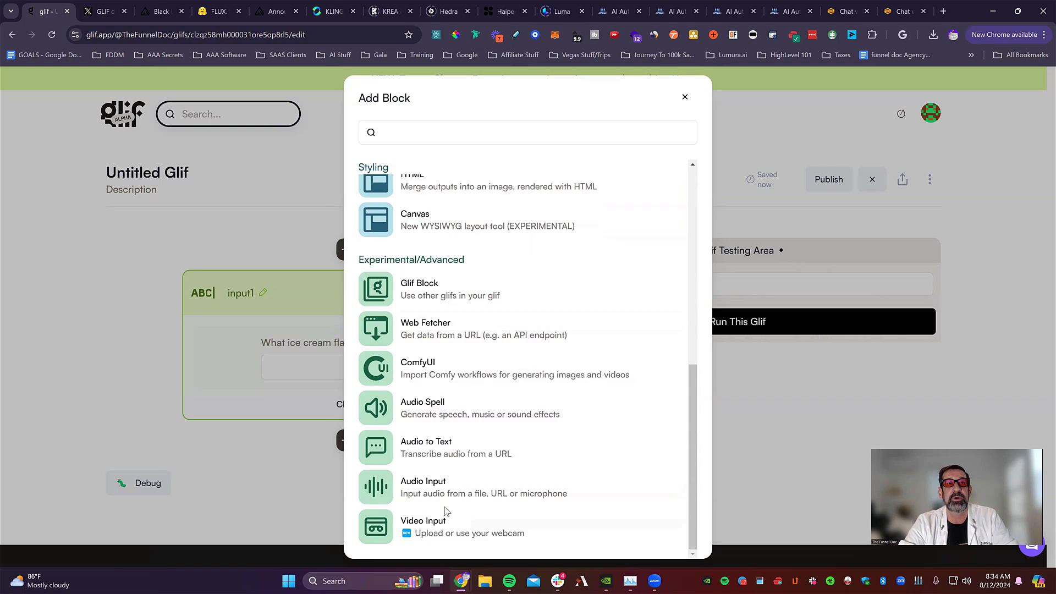
scroll(630, 424, "up", 5)
scroll(622, 427, "down", 2)
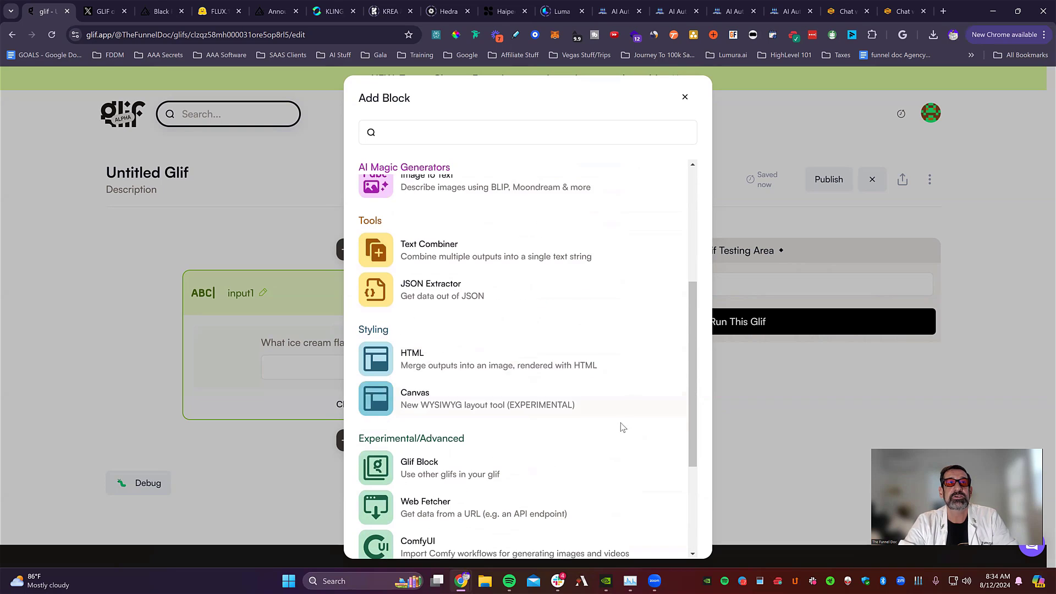
scroll(586, 386, "up", 3)
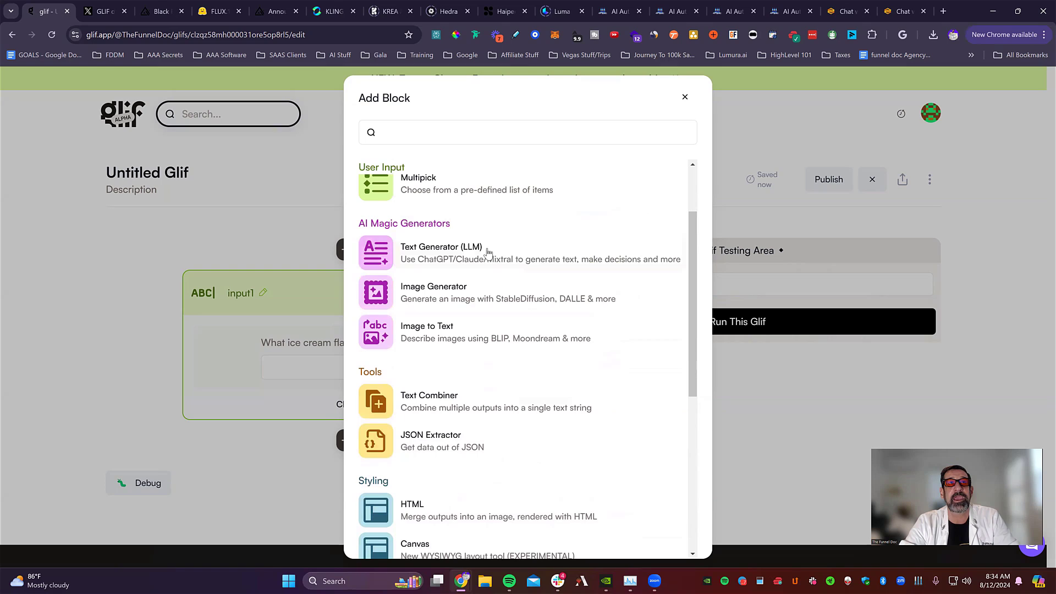
Add an Image Generator block, image1, after input1 and reopen input1's question for editing
left_click(482, 298)
scroll(510, 370, "down", 1)
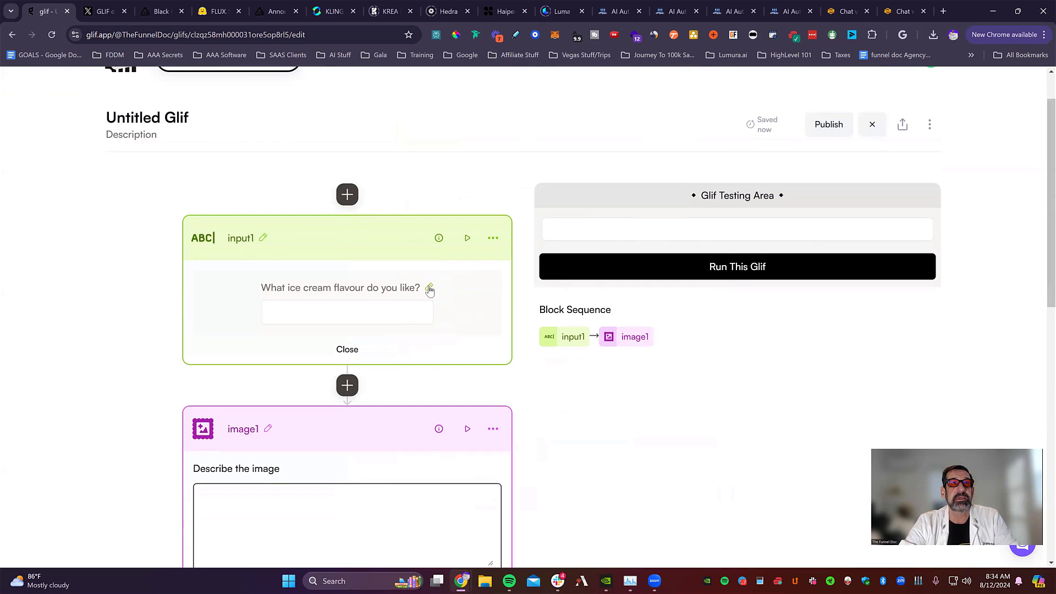
left_click(429, 289)
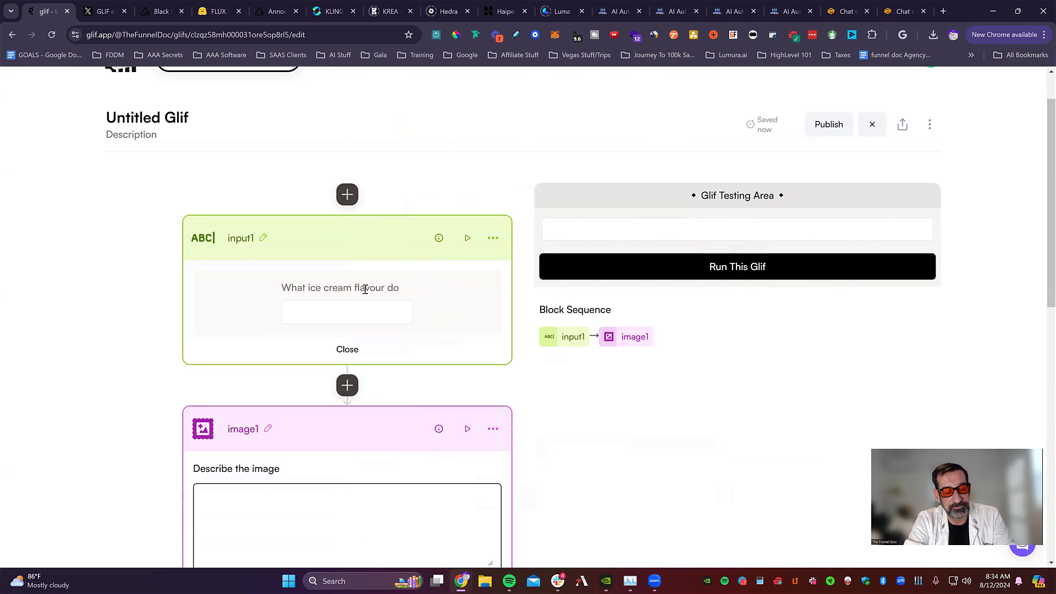
Replace input1's question with 'Create an image for a youtube thumbnail'
triple_click(365, 289)
type("A")
key("BackSpace")
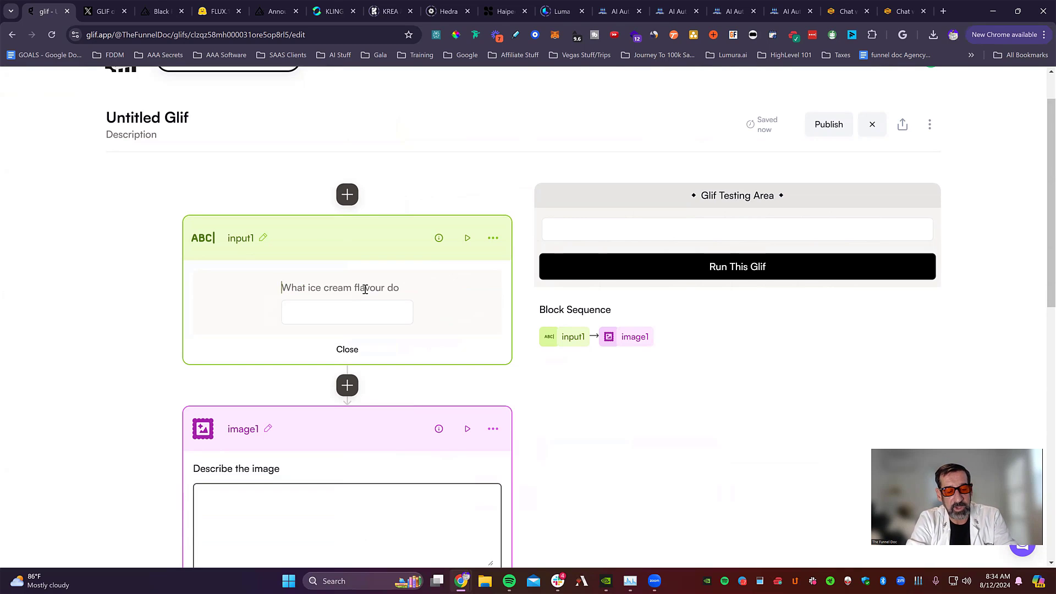
type("Crrea")
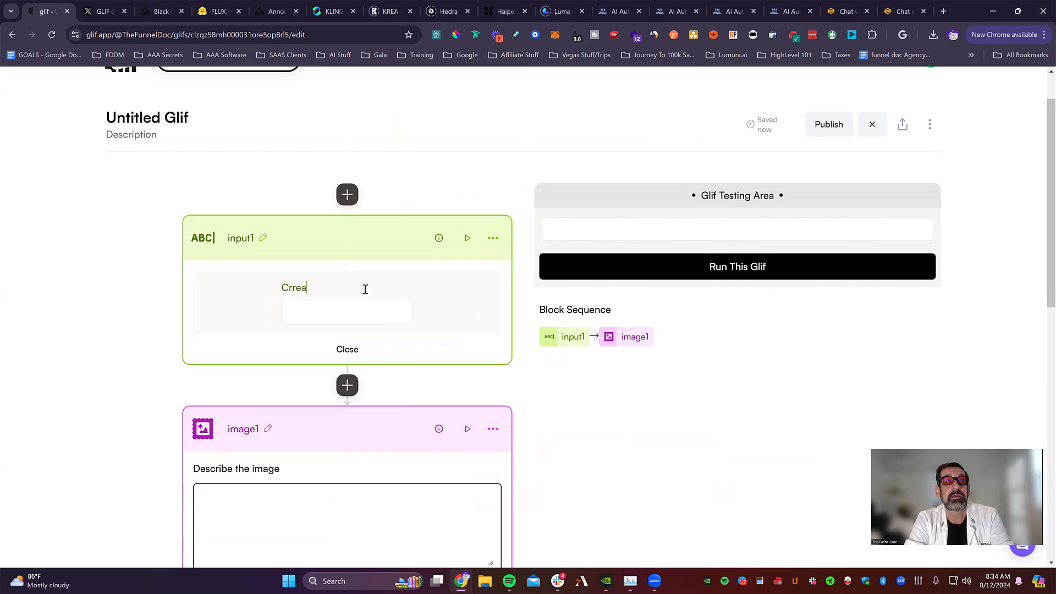
key("BackSpace")
key("BackSpace")
key("BackSpace")
type("eate an ")
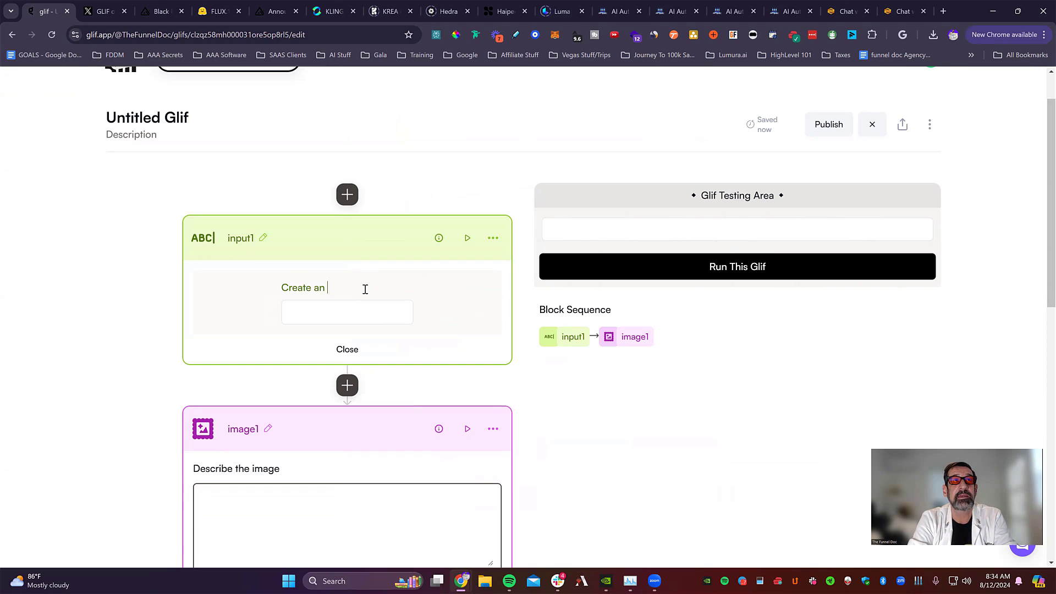
type("image for a")
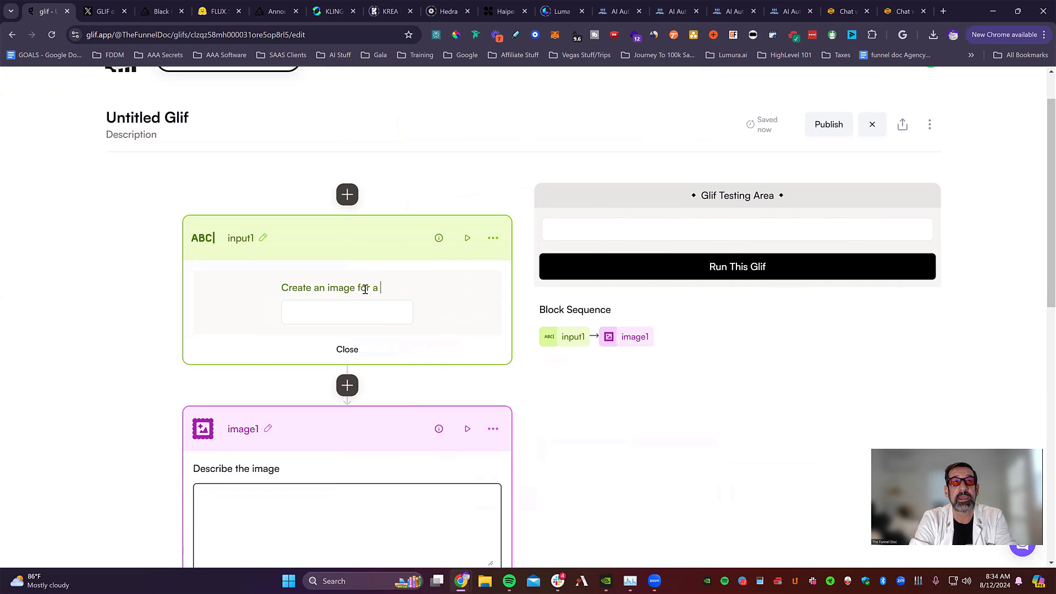
type(" youtube tub")
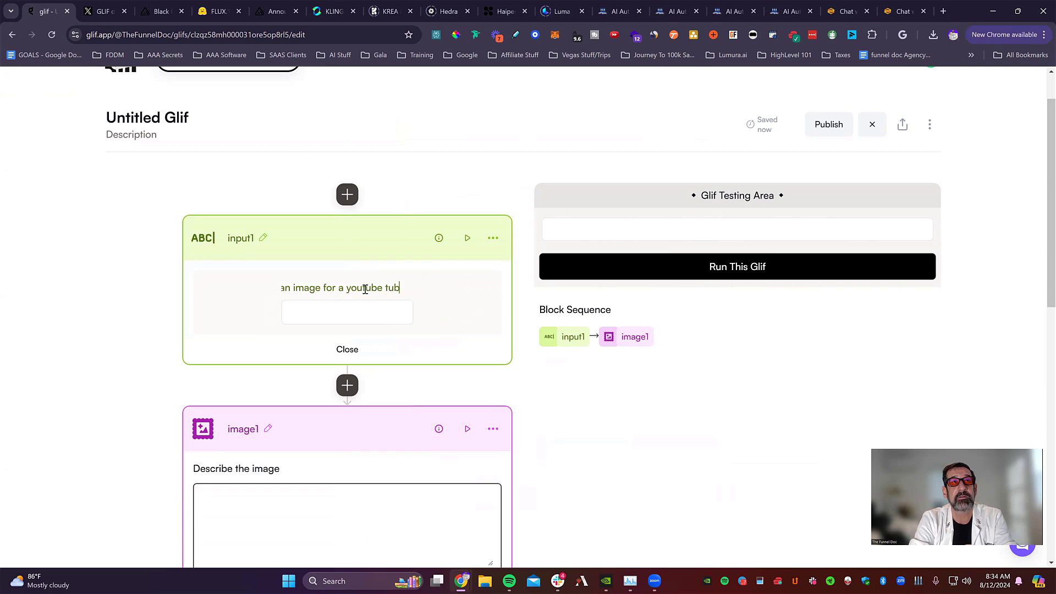
key("BackSpace")
key("BackSpace")
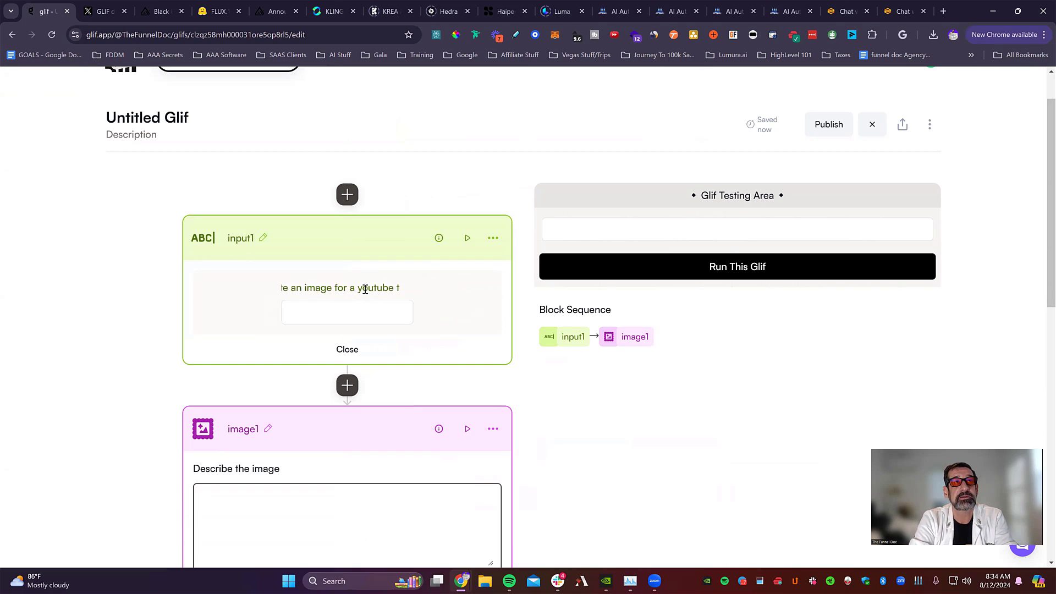
type("humbnail")
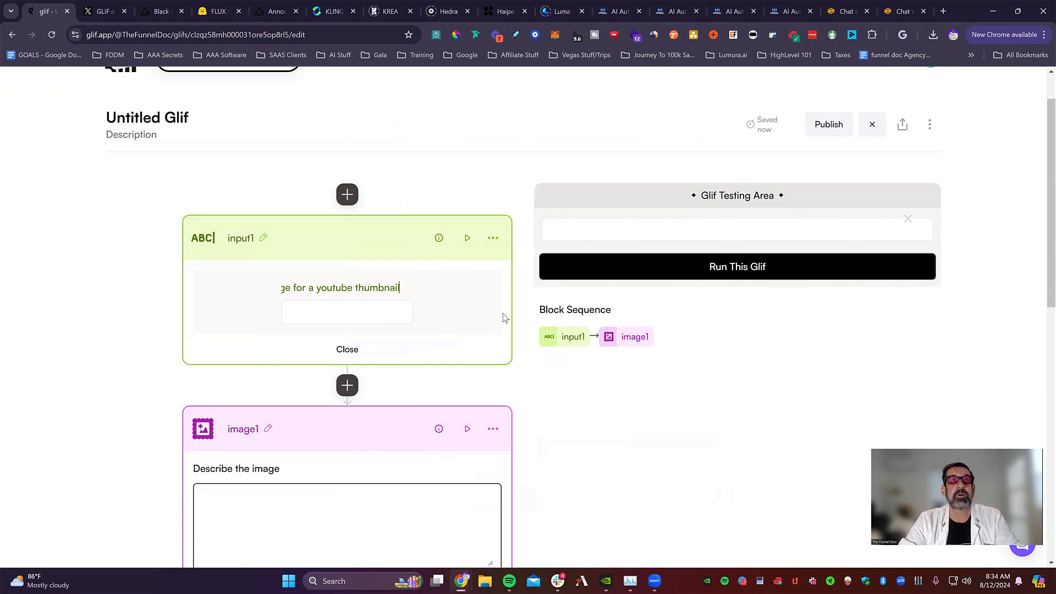
key("Return")
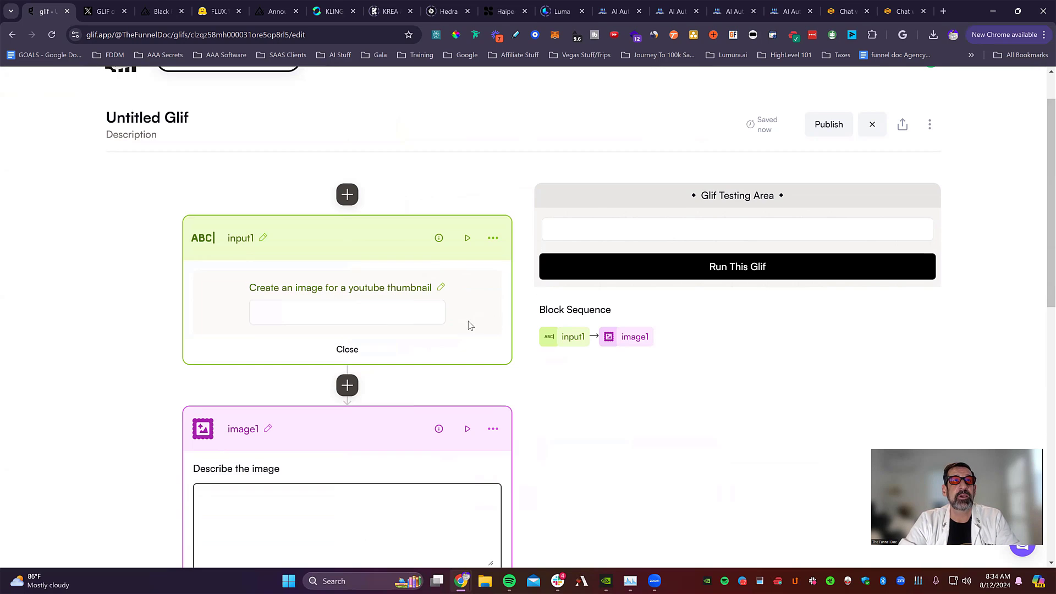
scroll(413, 370, "down", 4)
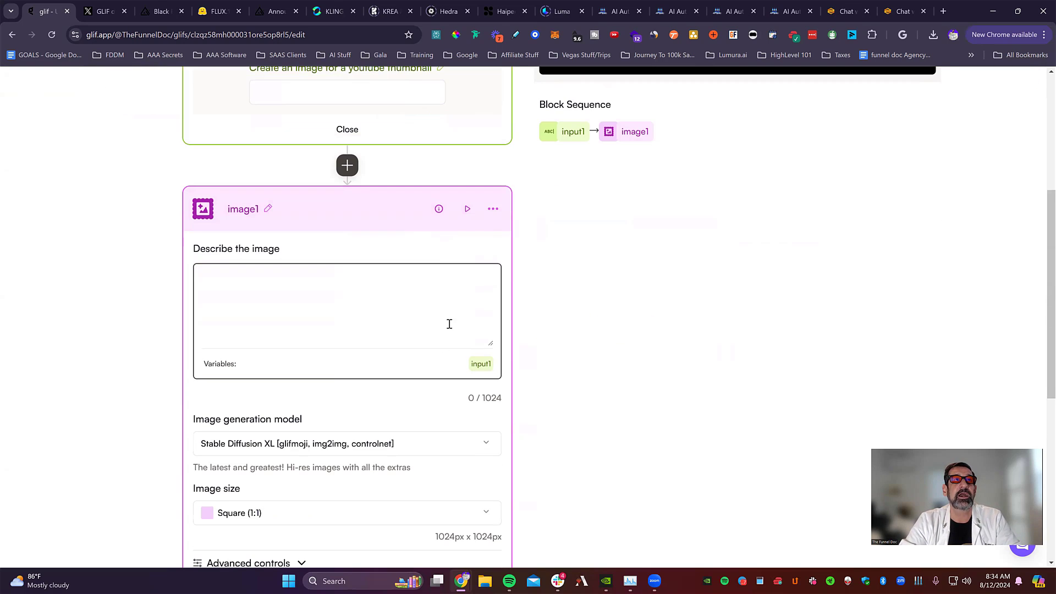
scroll(432, 307, "up", 3)
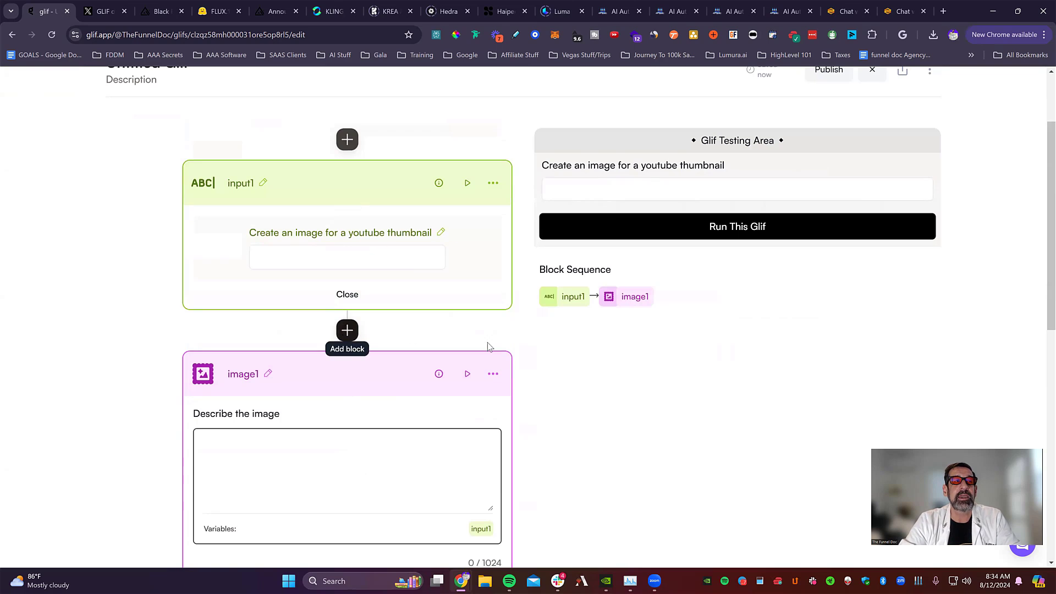
scroll(483, 348, "down", 3)
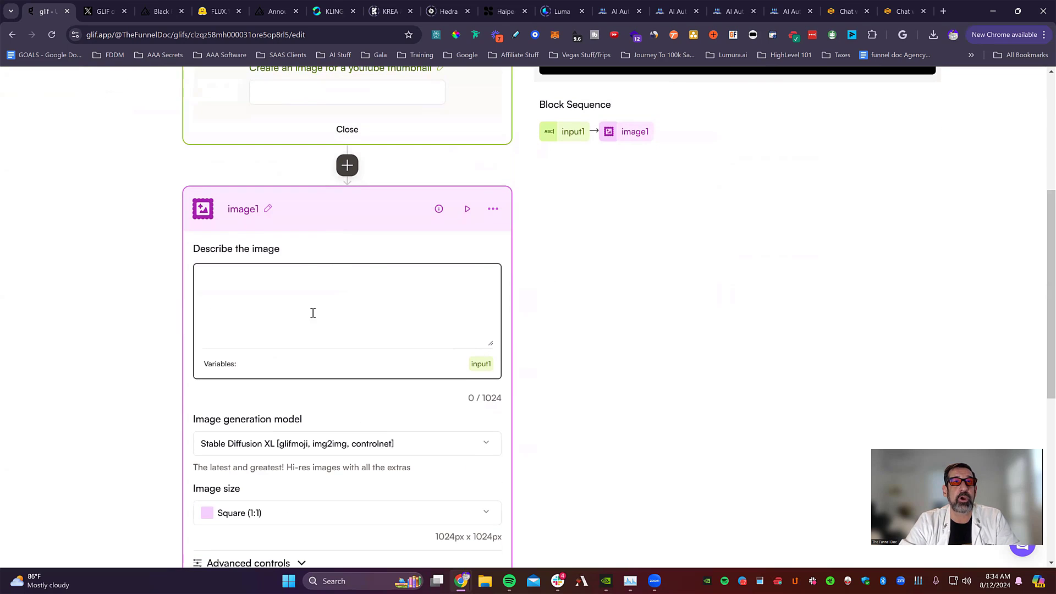
Insert the input1 variable into image1's 'Describe the image' prompt
scroll(431, 325, "up", 2)
scroll(483, 426, "down", 1)
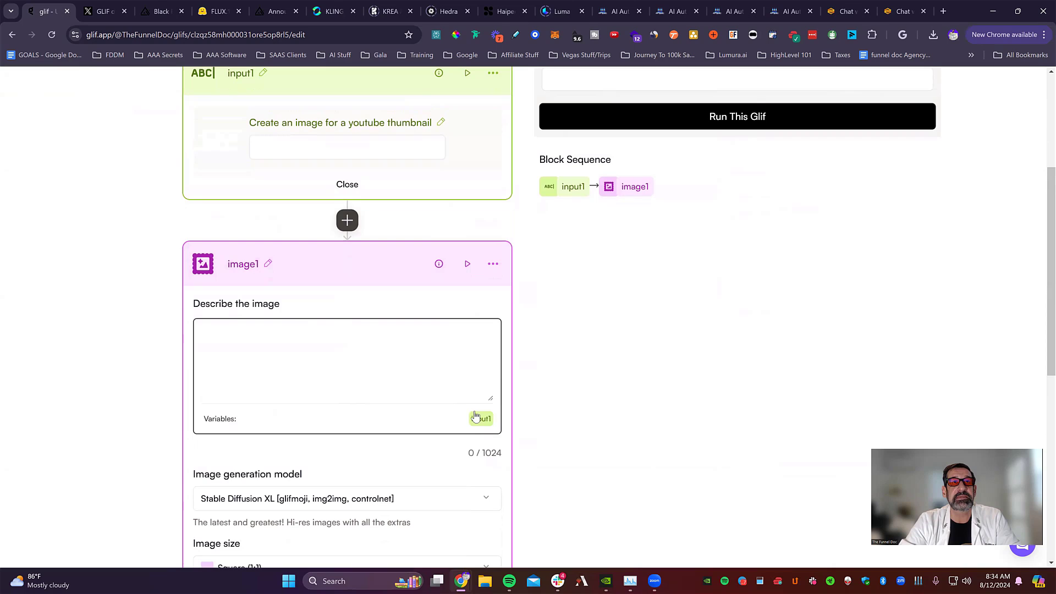
scroll(471, 405, "up", 4)
scroll(382, 342, "down", 3)
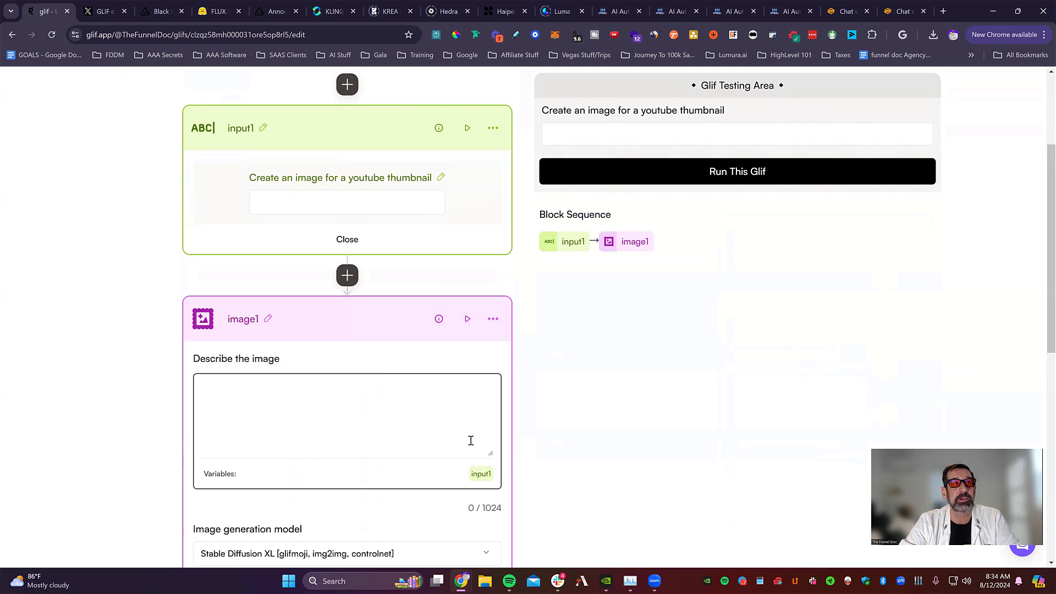
left_click(480, 474)
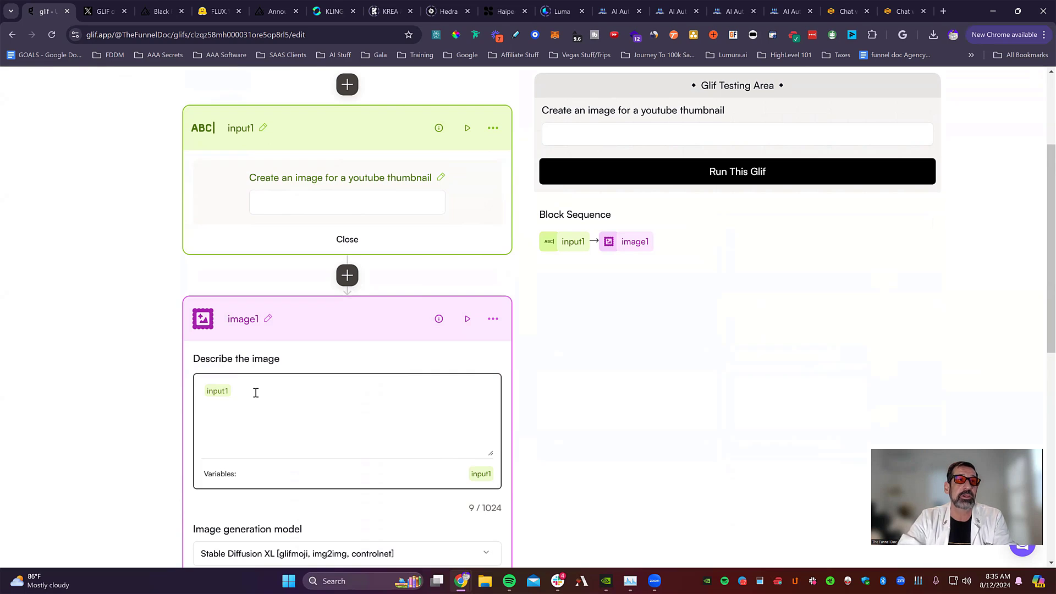
scroll(313, 358, "down", 4)
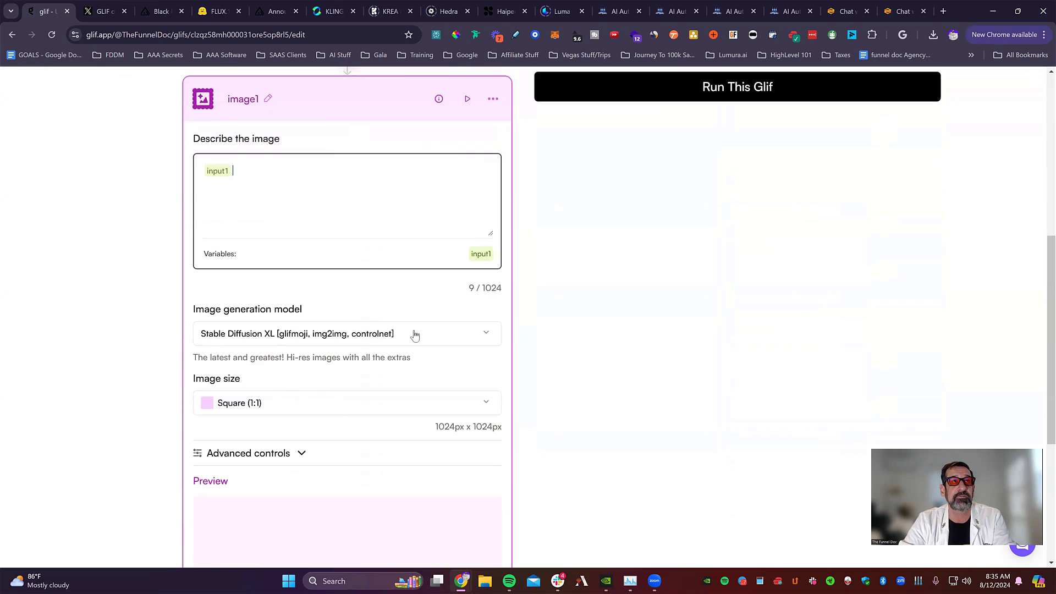
Switch image1's image generation model to Flux Schnell
left_click(297, 344)
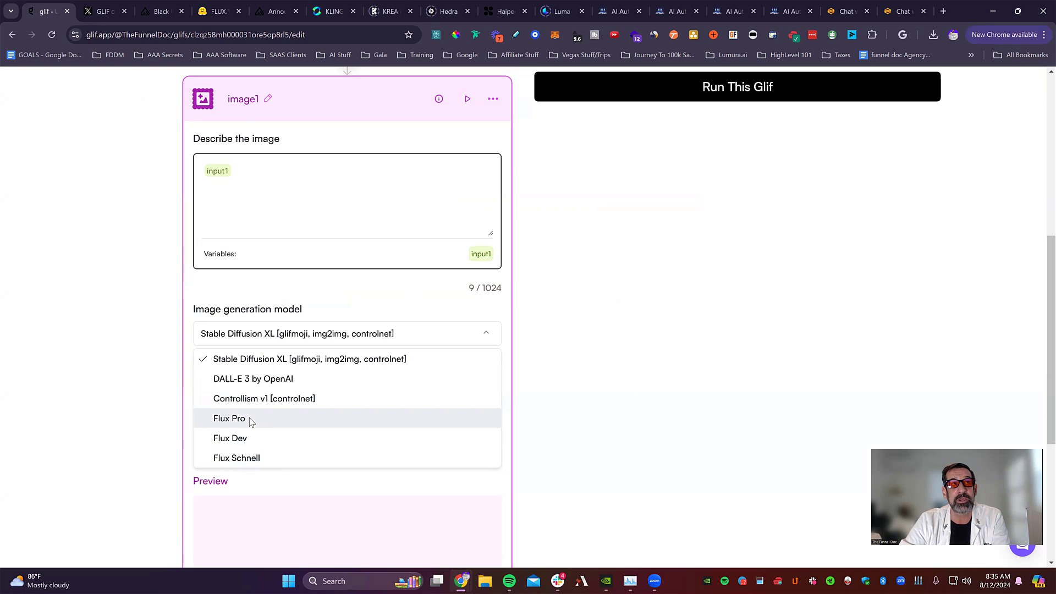
left_click(253, 457)
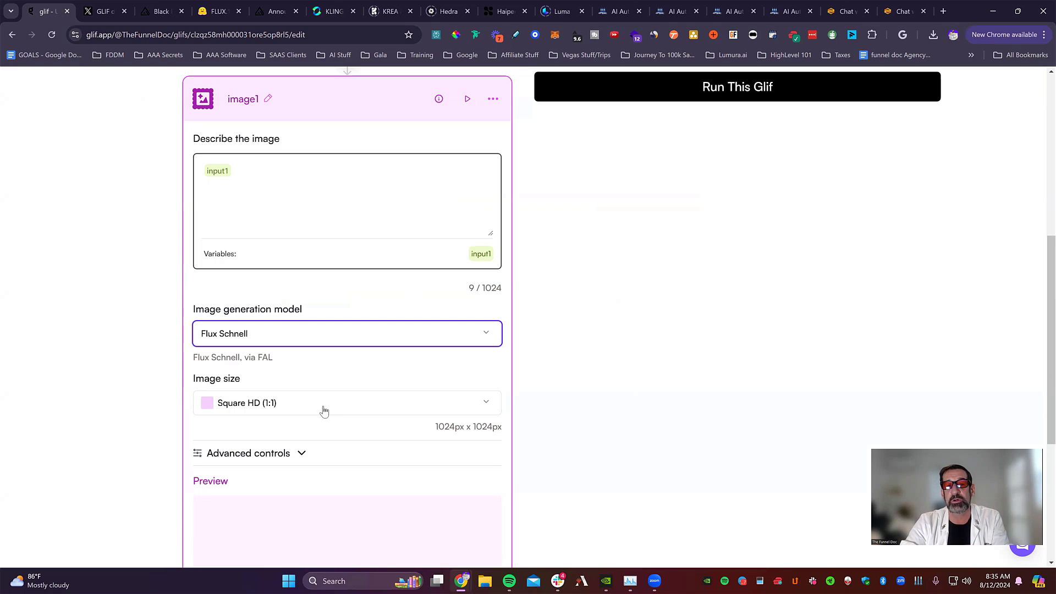
scroll(330, 410, "down", 1)
Check the advanced controls and keep the image size at Square HD (1:1), 1024 × 1024
left_click(302, 397)
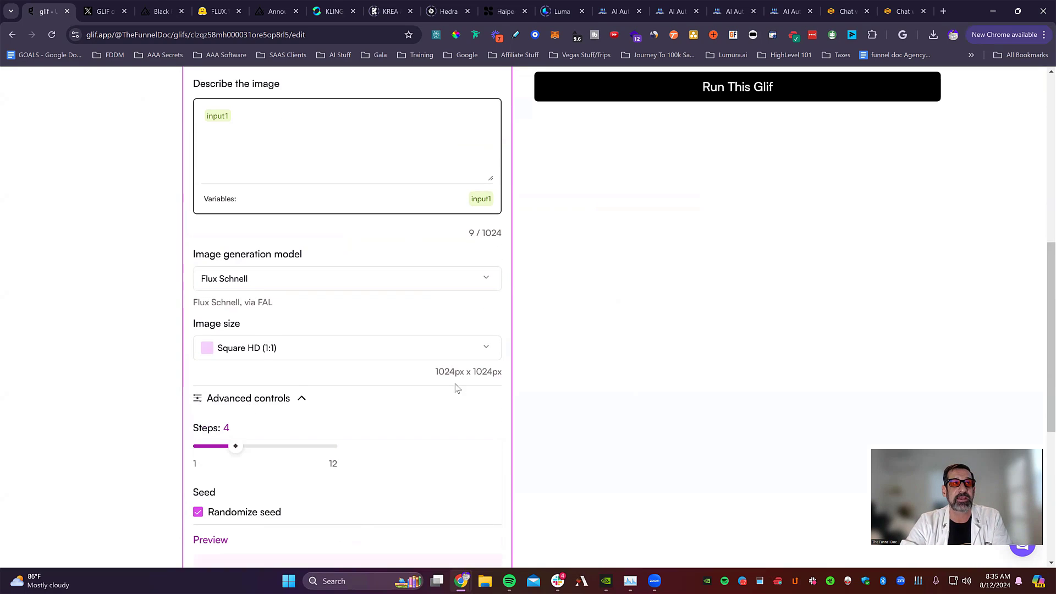
scroll(455, 389, "down", 2)
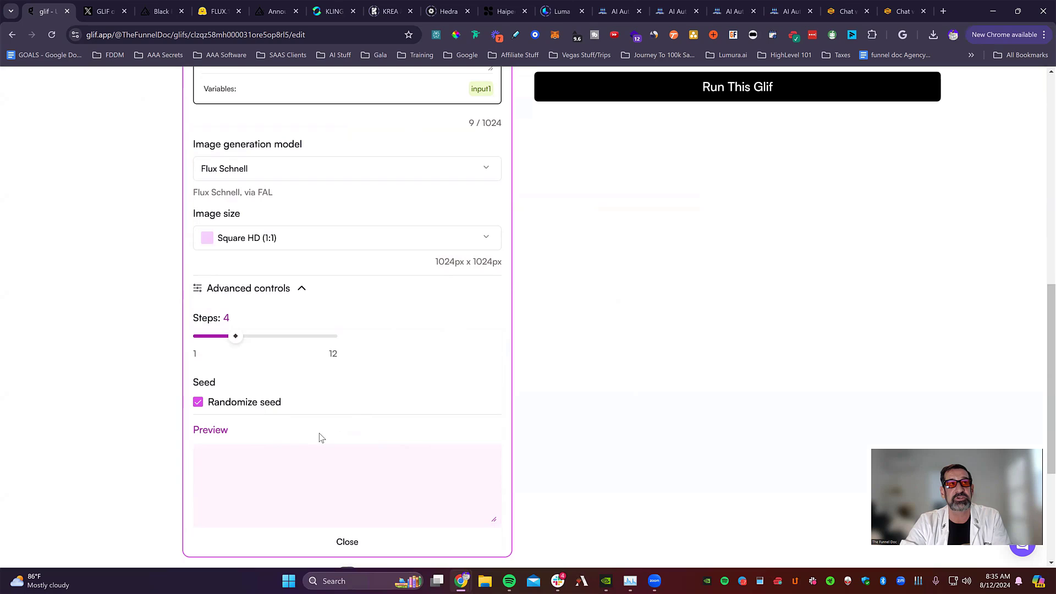
scroll(418, 440, "up", 3)
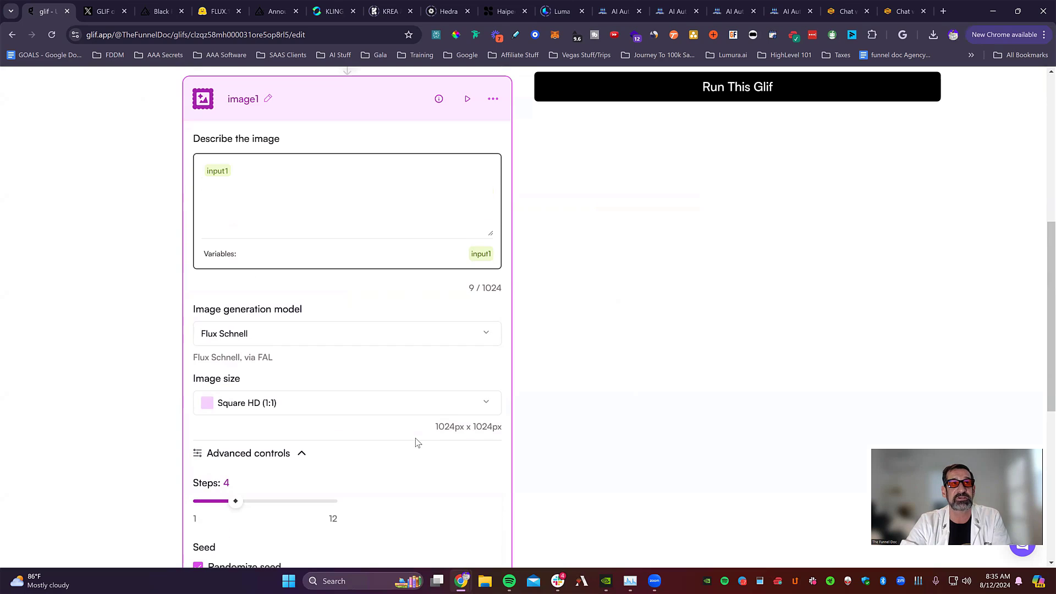
left_click(297, 462)
scroll(363, 426, "up", 3)
scroll(363, 426, "down", 2)
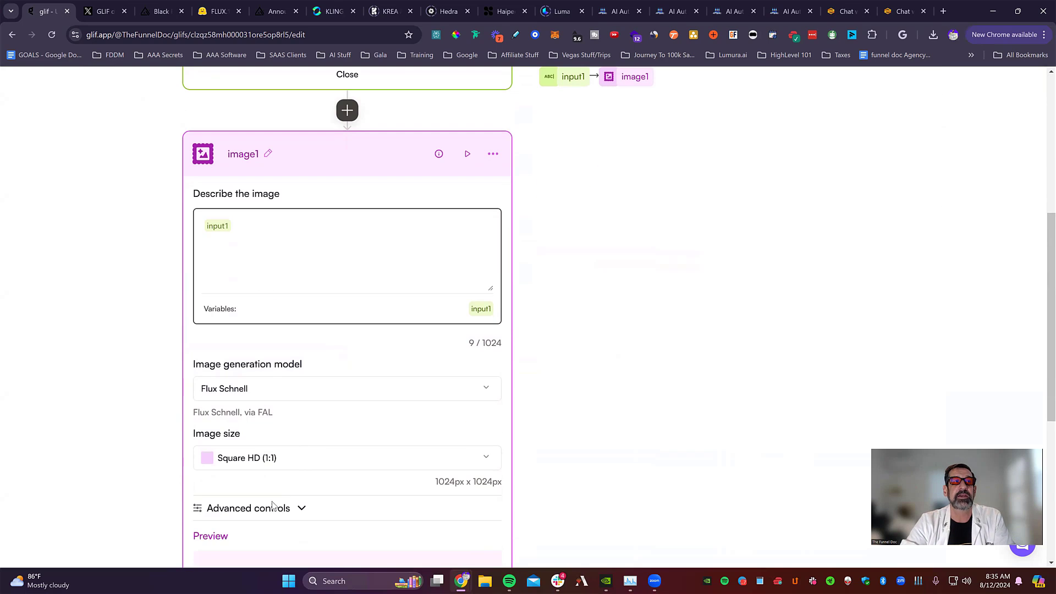
left_click(368, 460)
scroll(366, 460, "down", 4)
left_click(330, 238)
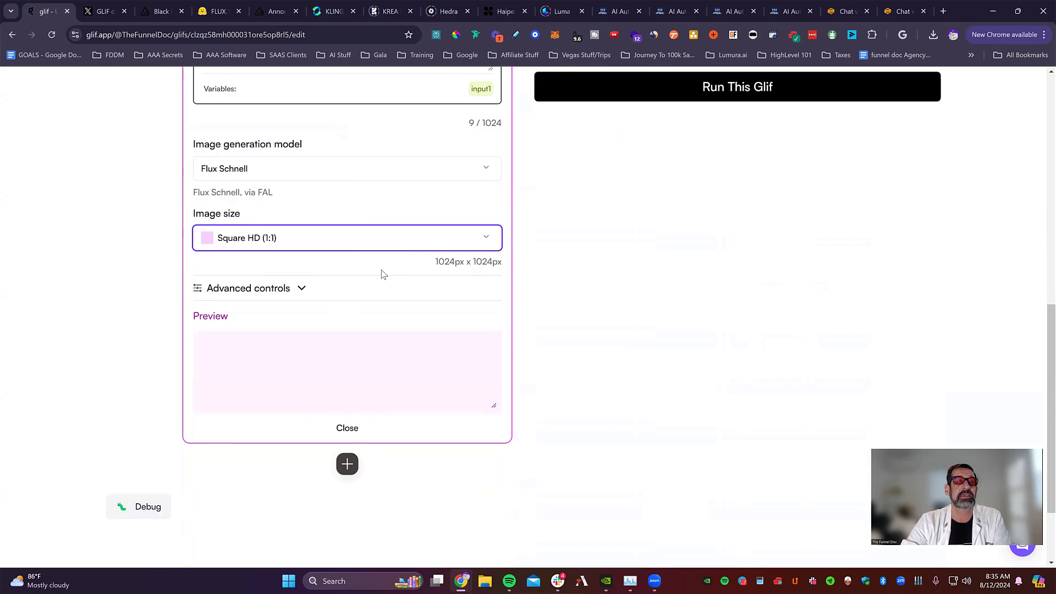
scroll(349, 319, "up", 4)
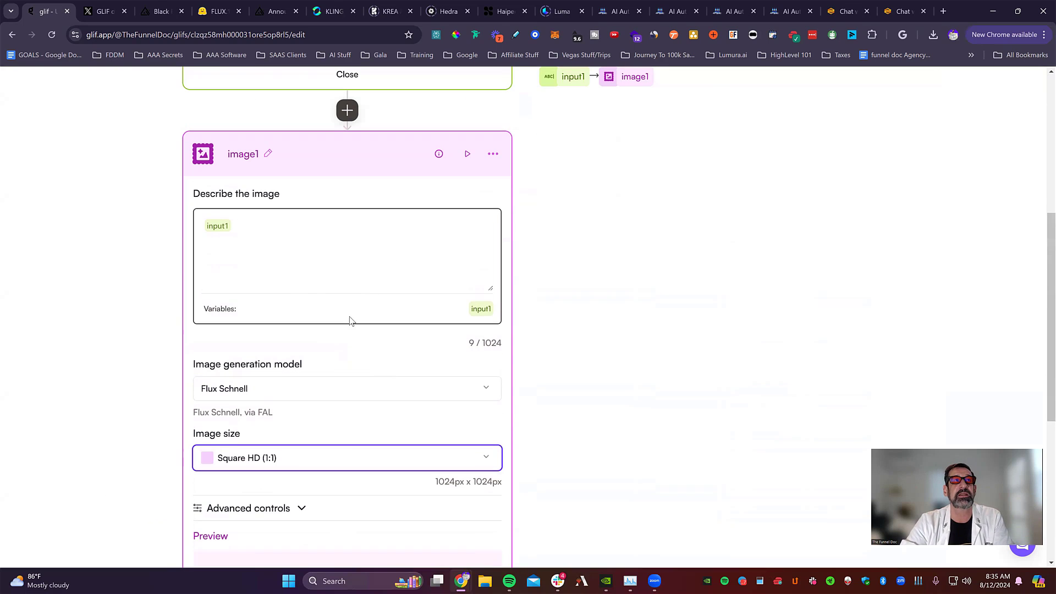
left_click(268, 223)
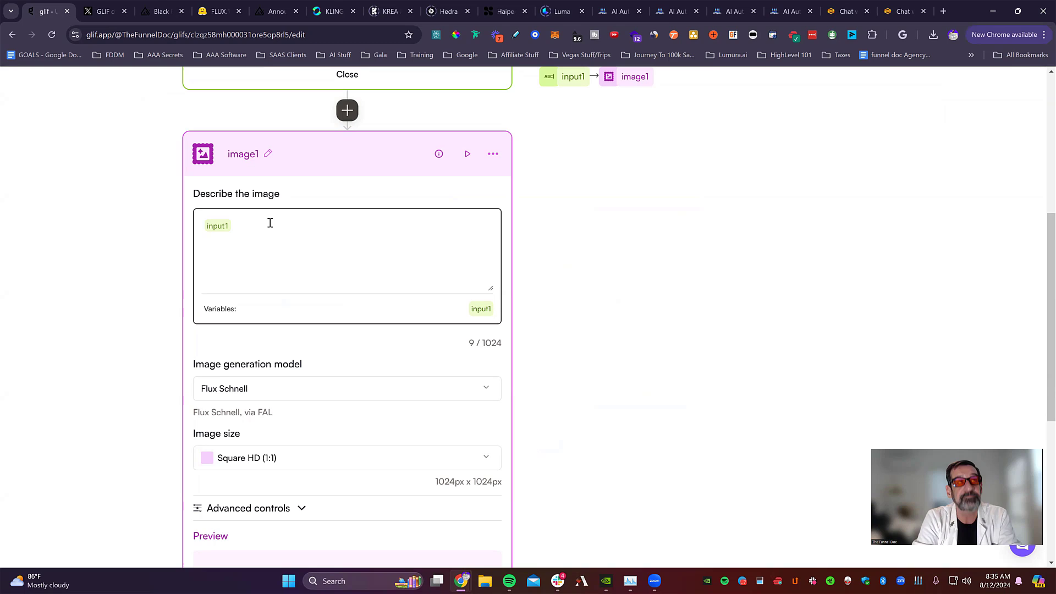
Append 'use this text to create a Youtube Thumbnail' after input1 in the image1 prompt
type("cr")
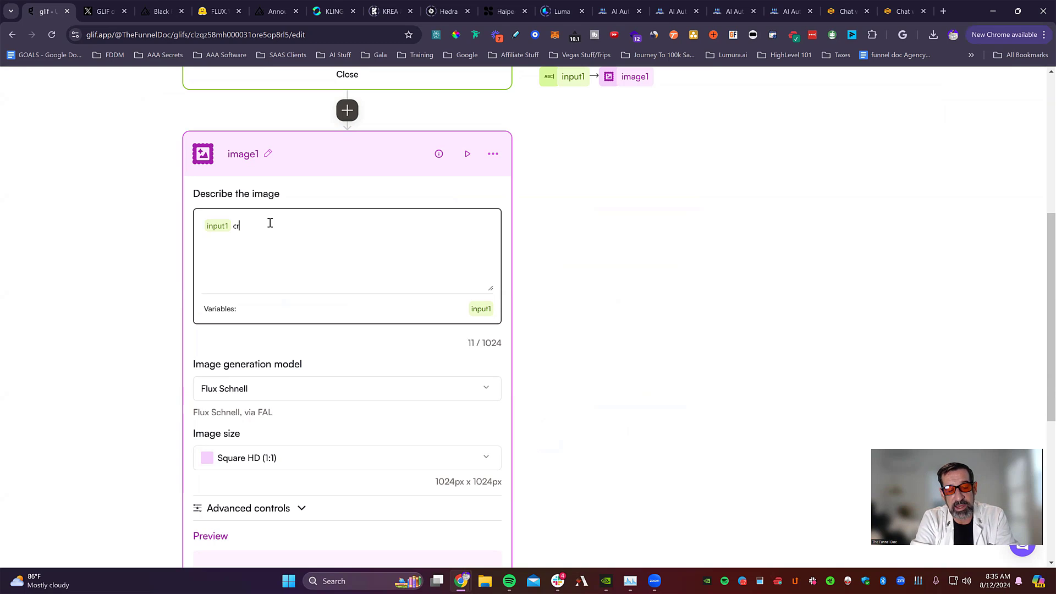
type("ea")
key("BackSpace")
key("BackSpace")
key("BackSpace")
type("subj")
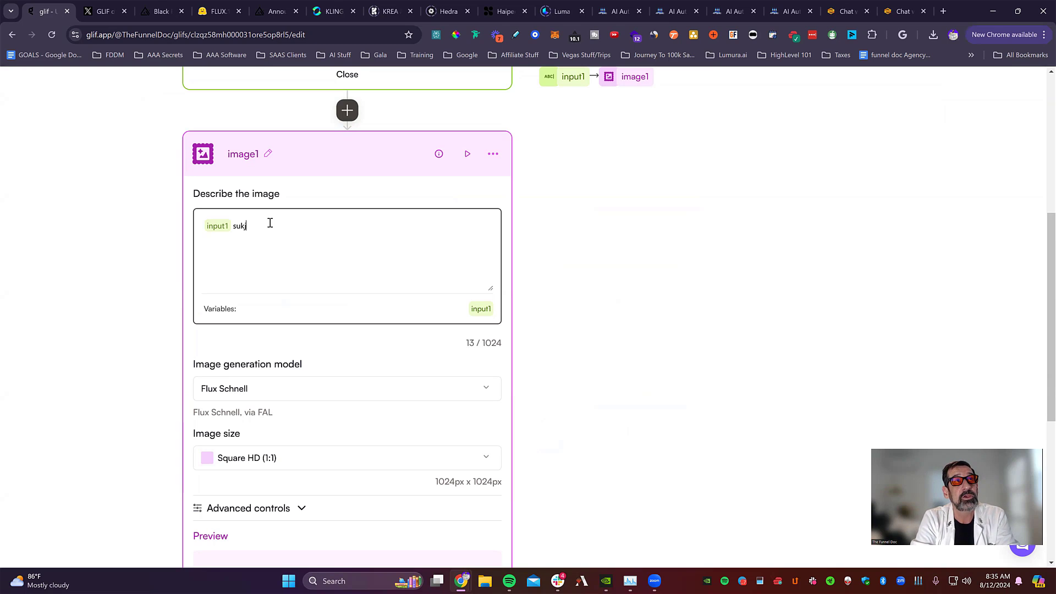
key("BackSpace")
key("BackSpace")
key("BackSpace")
key("BackSpace")
type("use")
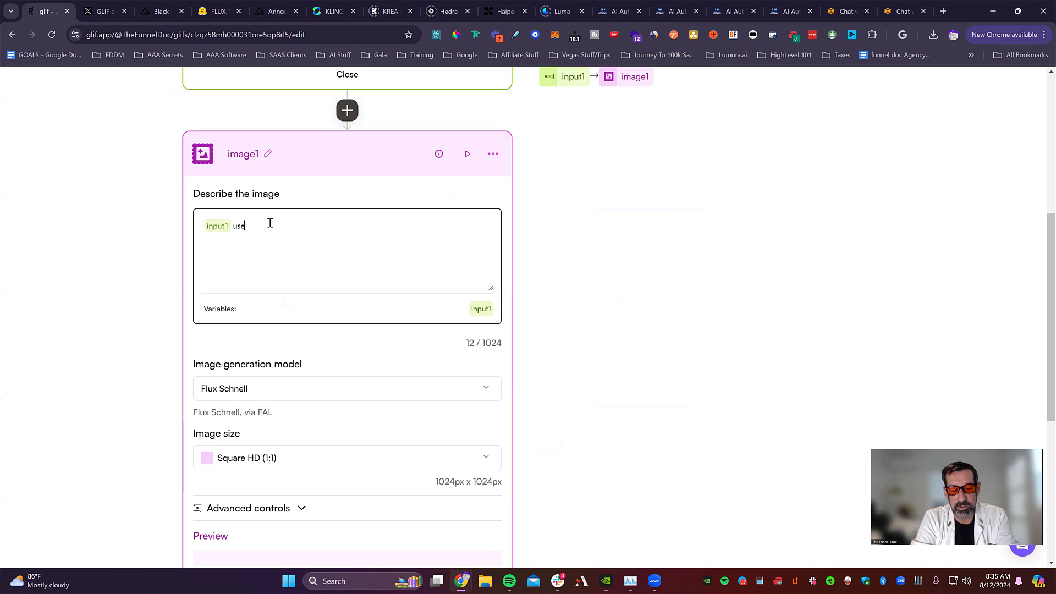
type(" this text to ")
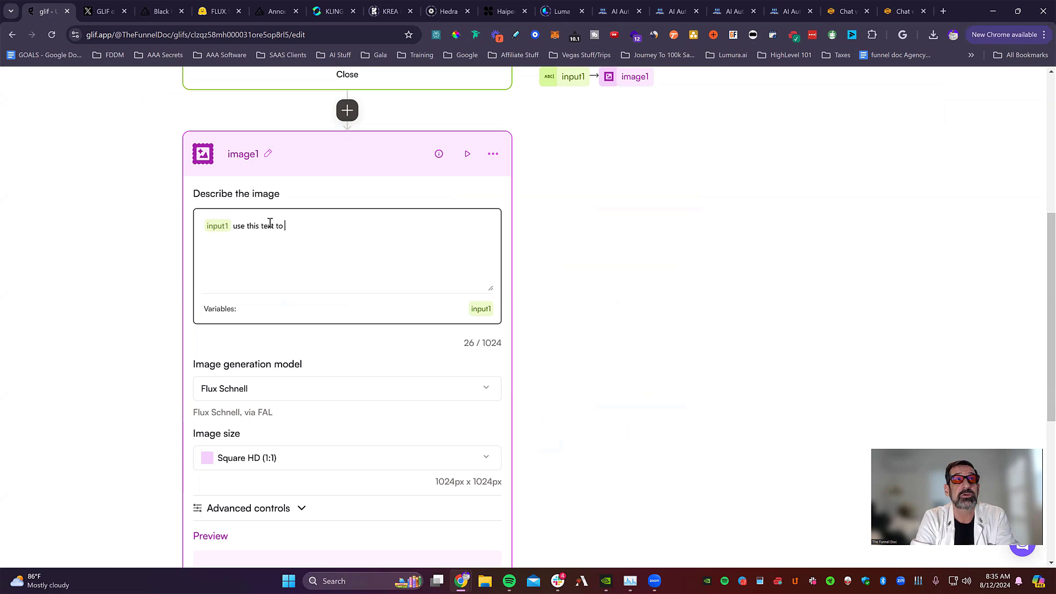
type("crte")
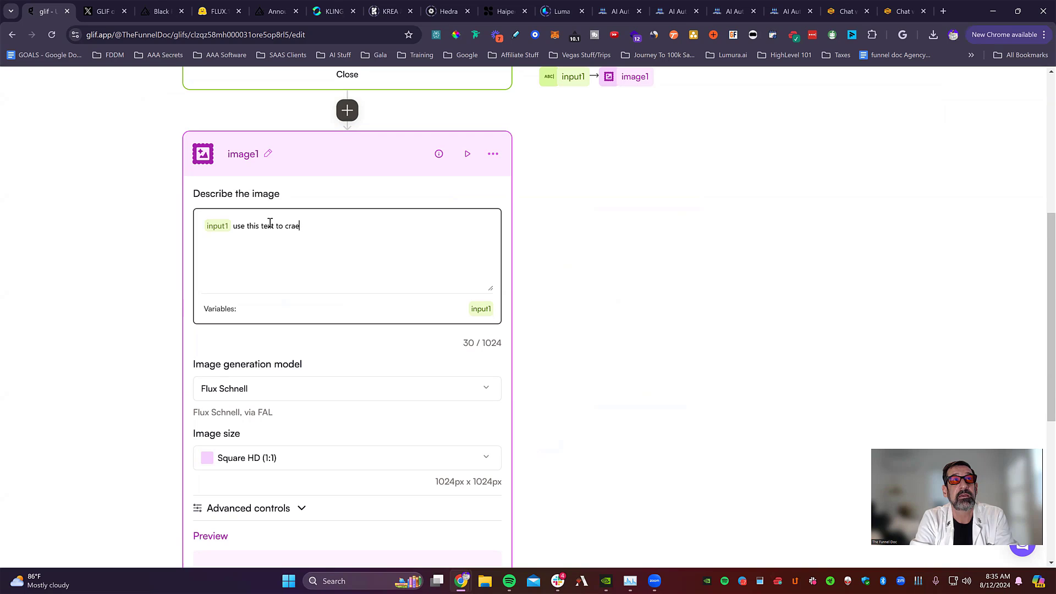
type("ate a You")
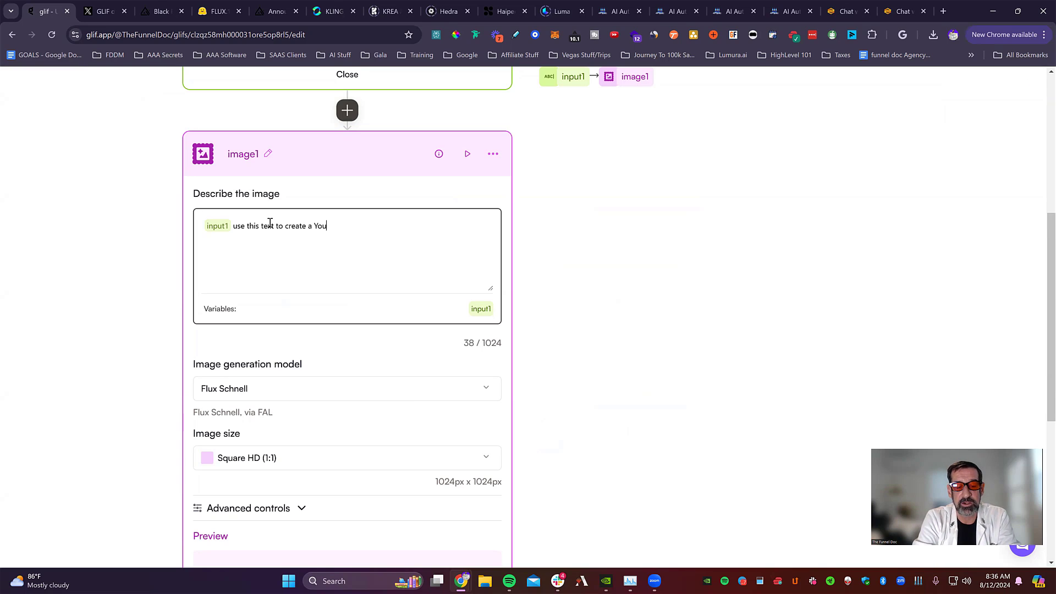
type("tube Tu")
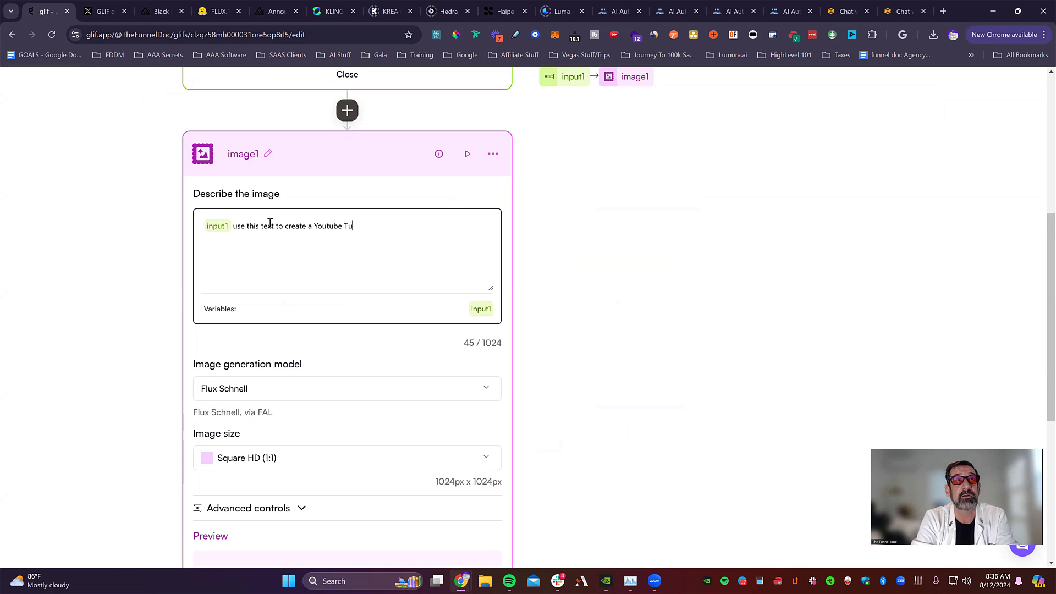
key("BackSpace")
type("hum")
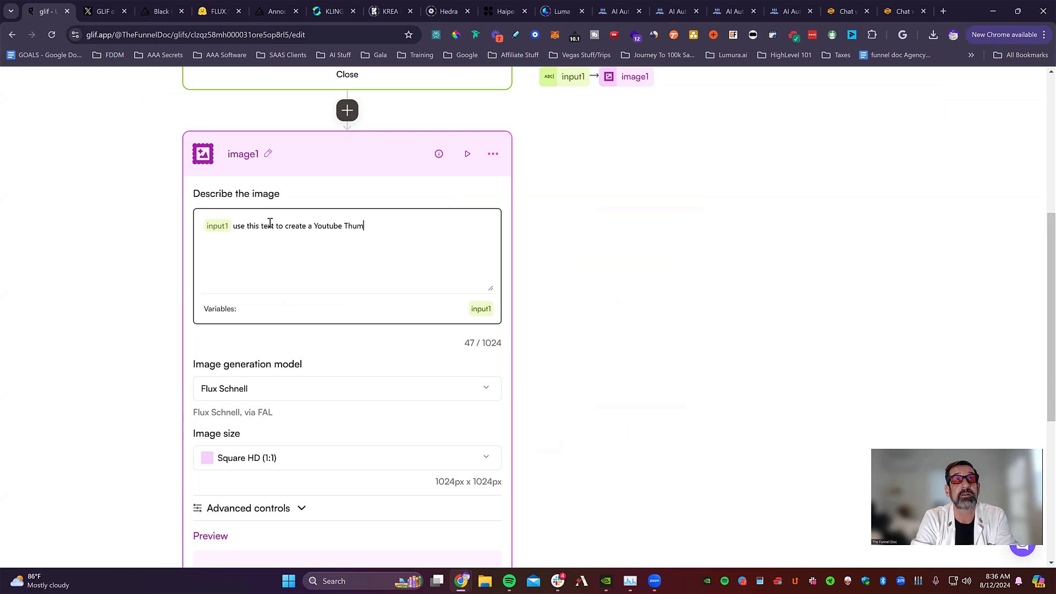
type("nbnail")
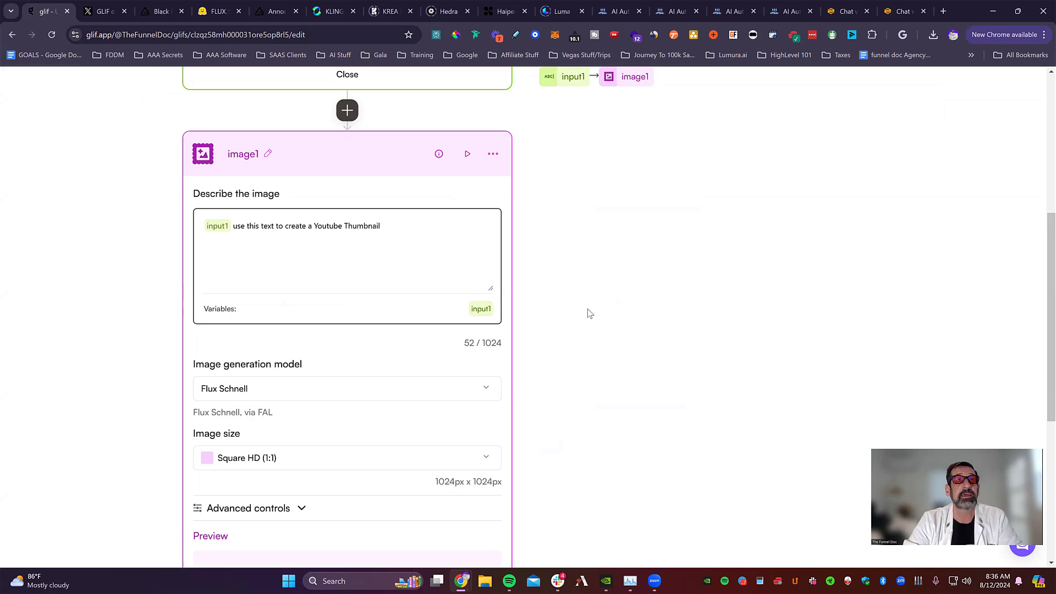
scroll(570, 395, "down", 6)
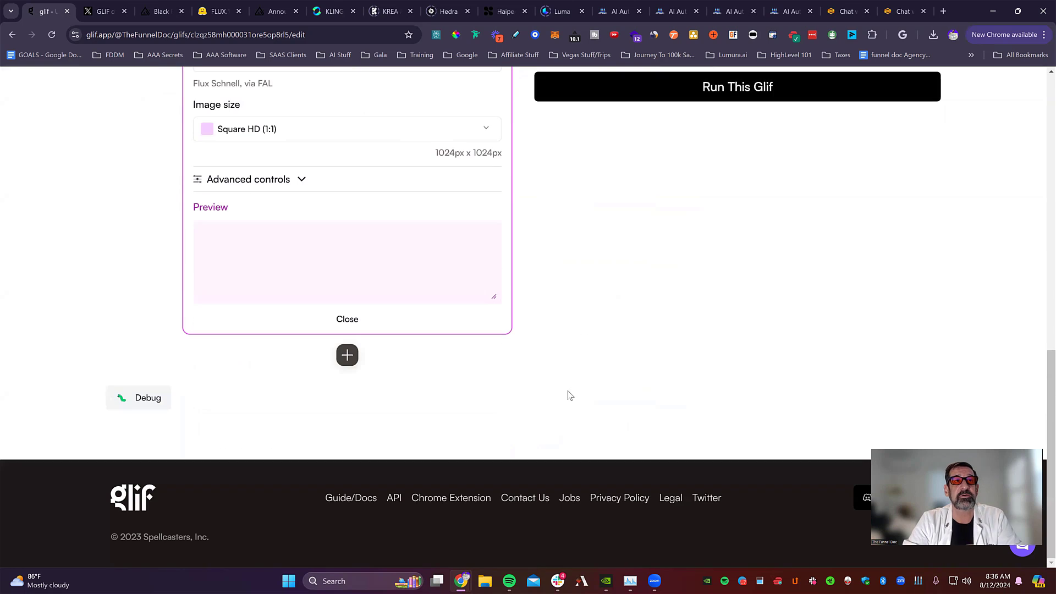
Collapse image1 and type the test request 'a thumbnail for a video about the app Glif'
left_click(377, 318)
scroll(667, 387, "up", 3)
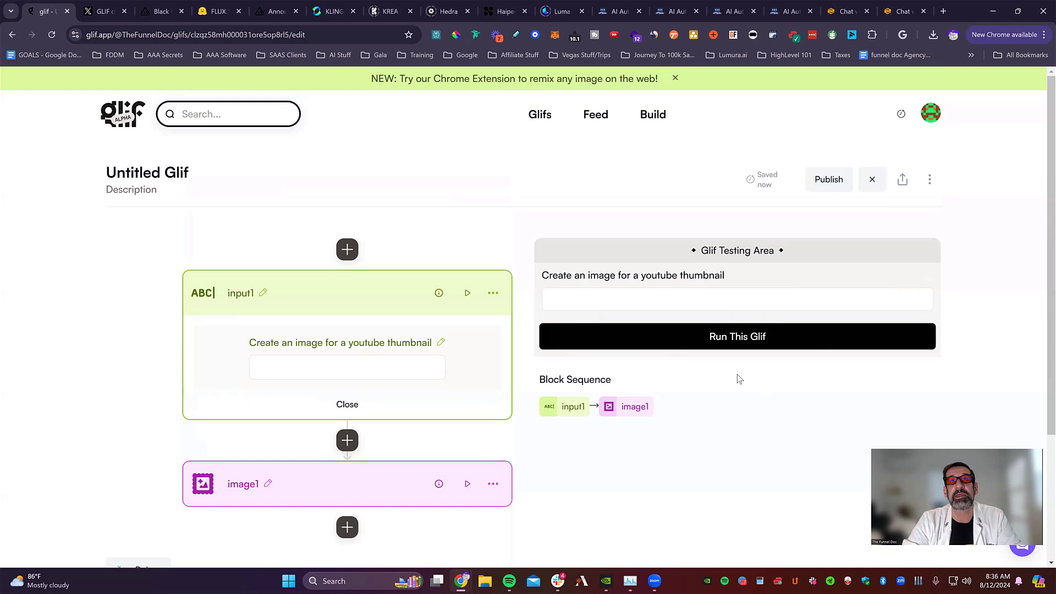
left_click(668, 325)
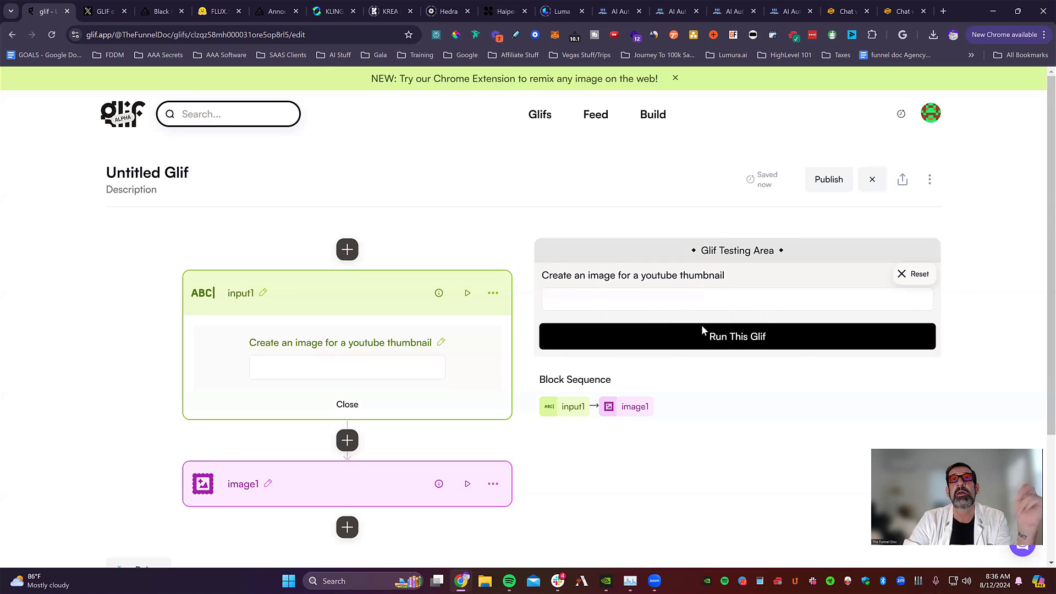
left_click(677, 296)
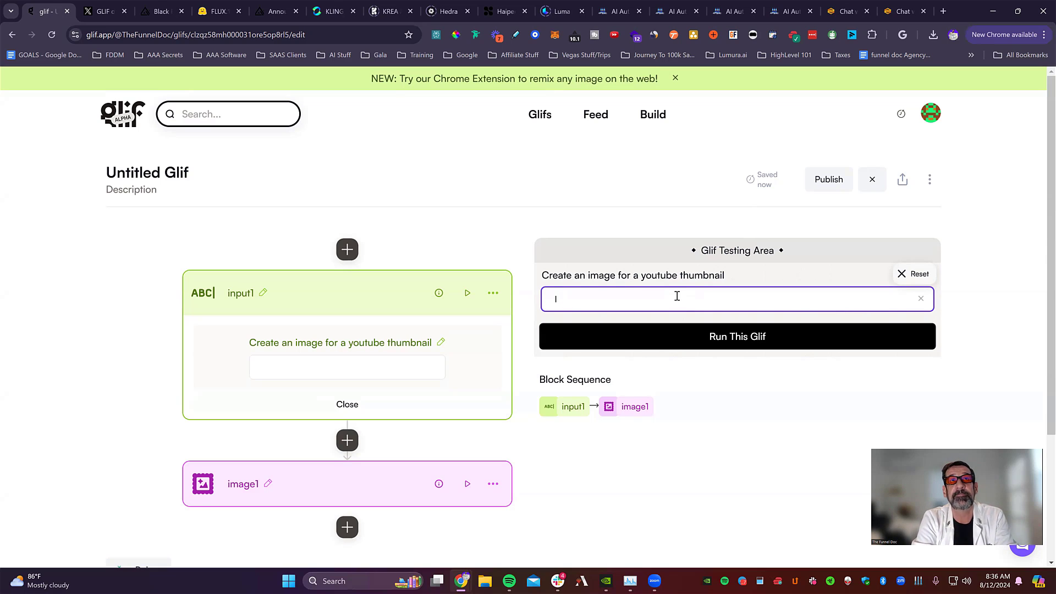
type("a t")
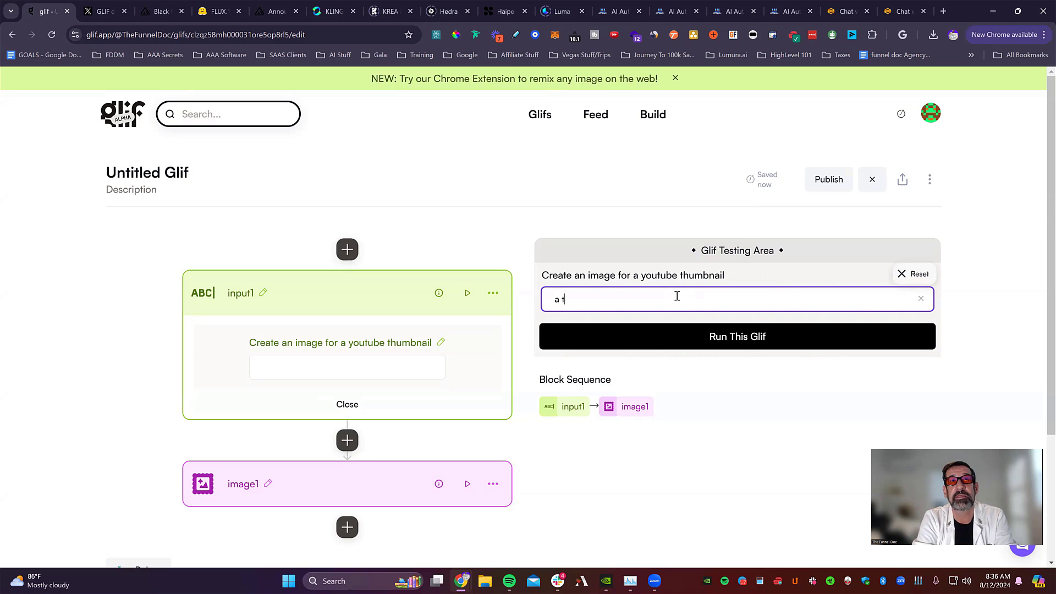
type("humbnail for ")
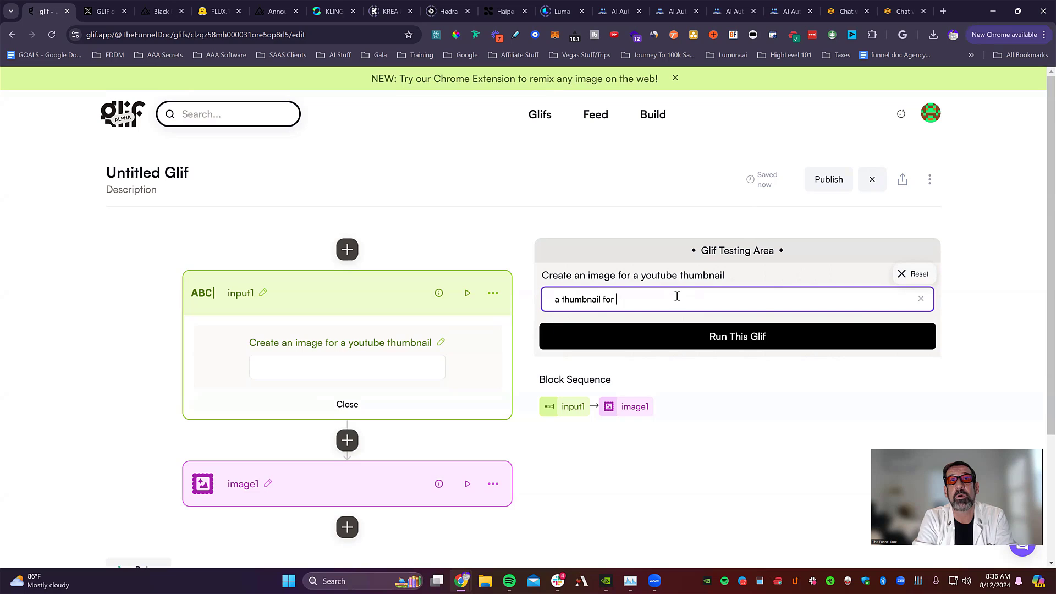
type("a video about Glif")
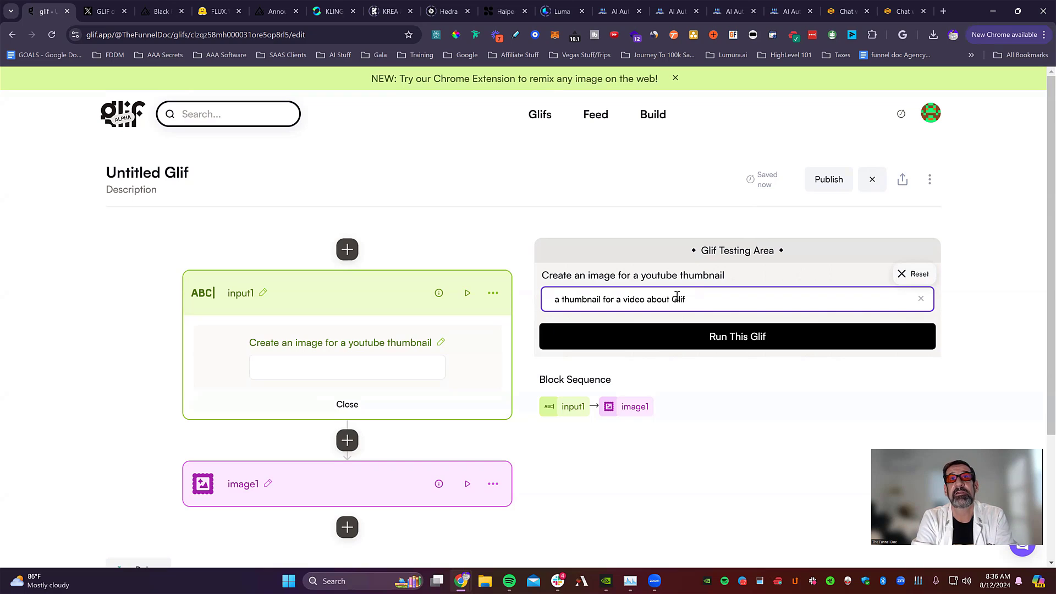
type("the")
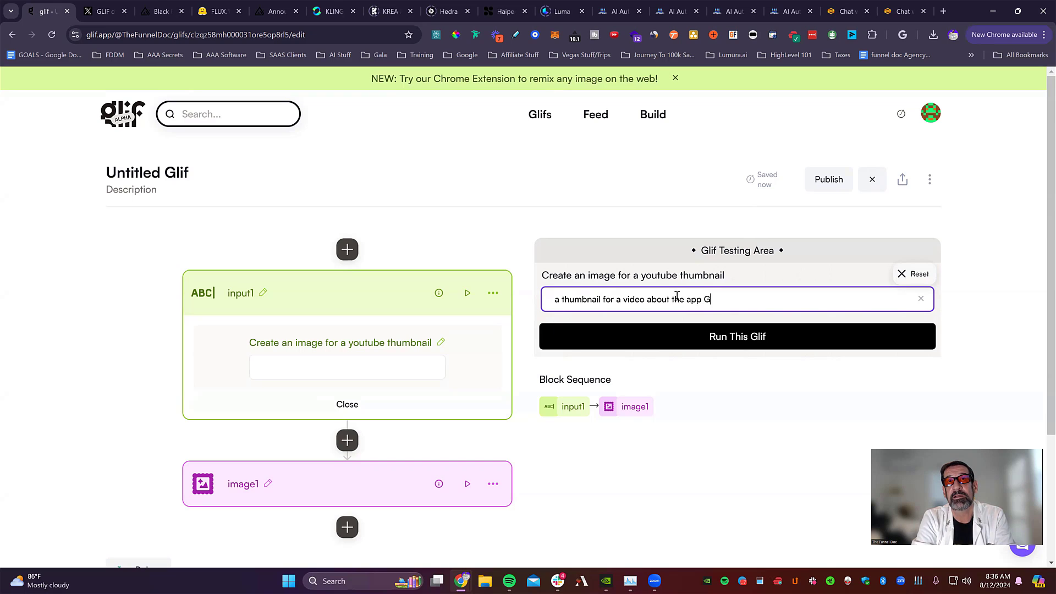
Run the glif on the test request, review the generated thumbnail, then jump back to input1
left_click(720, 336)
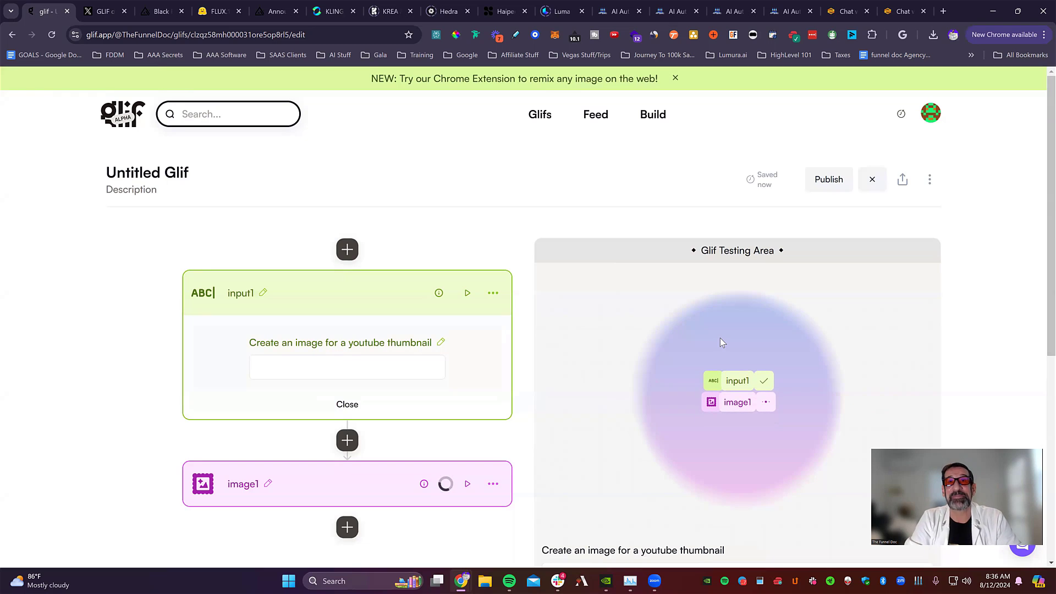
scroll(846, 331, "down", 2)
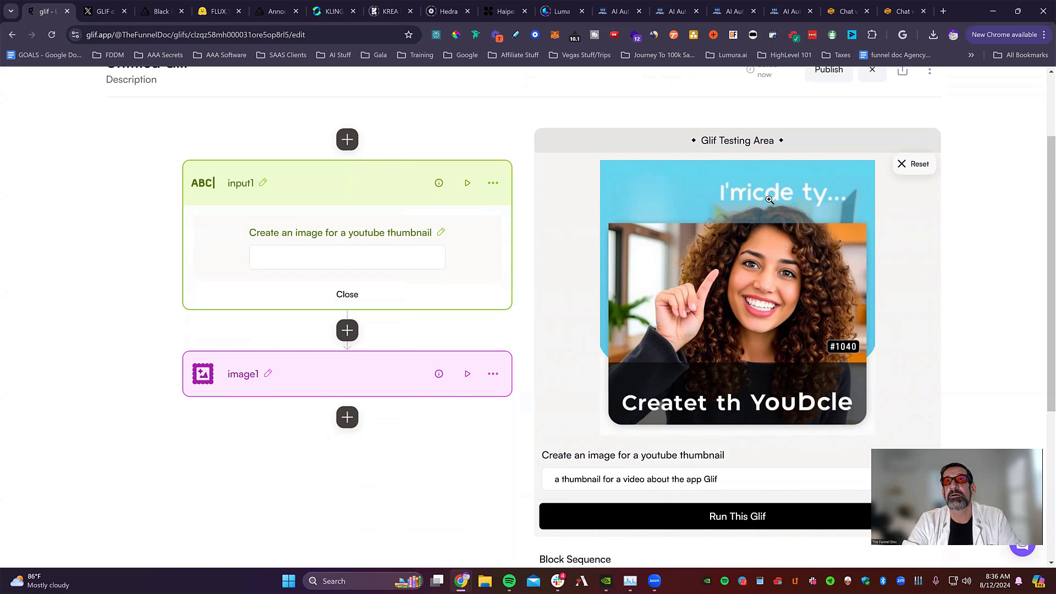
scroll(778, 226, "down", 2)
scroll(783, 313, "up", 2)
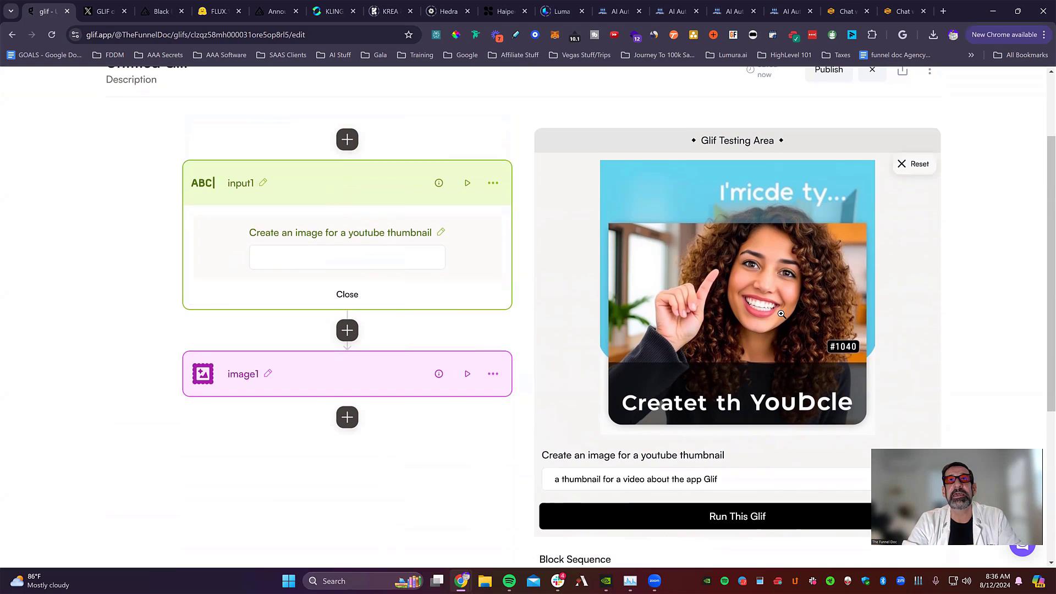
scroll(709, 415, "down", 4)
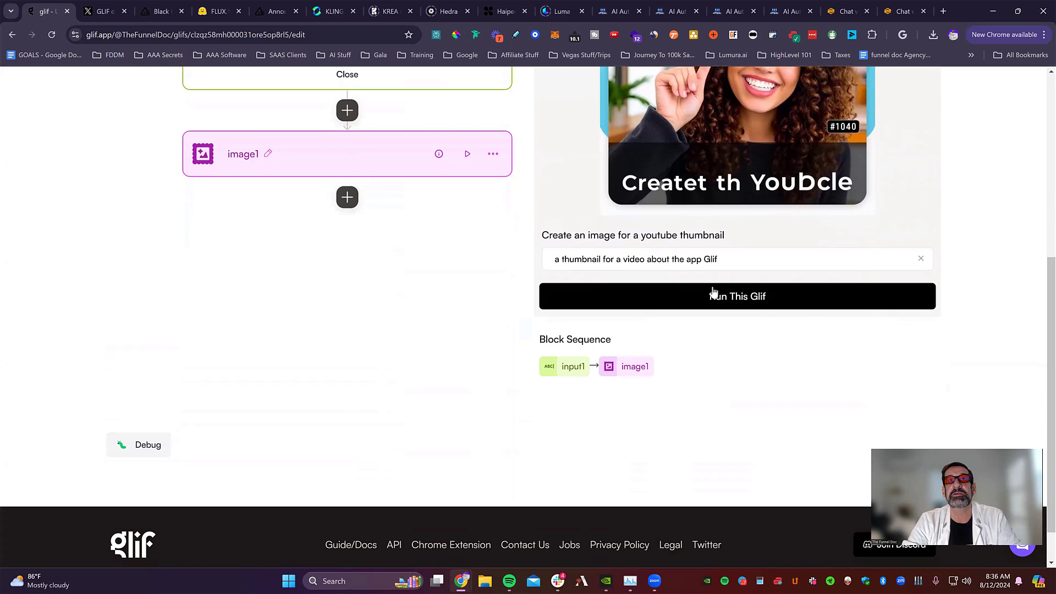
left_click(571, 366)
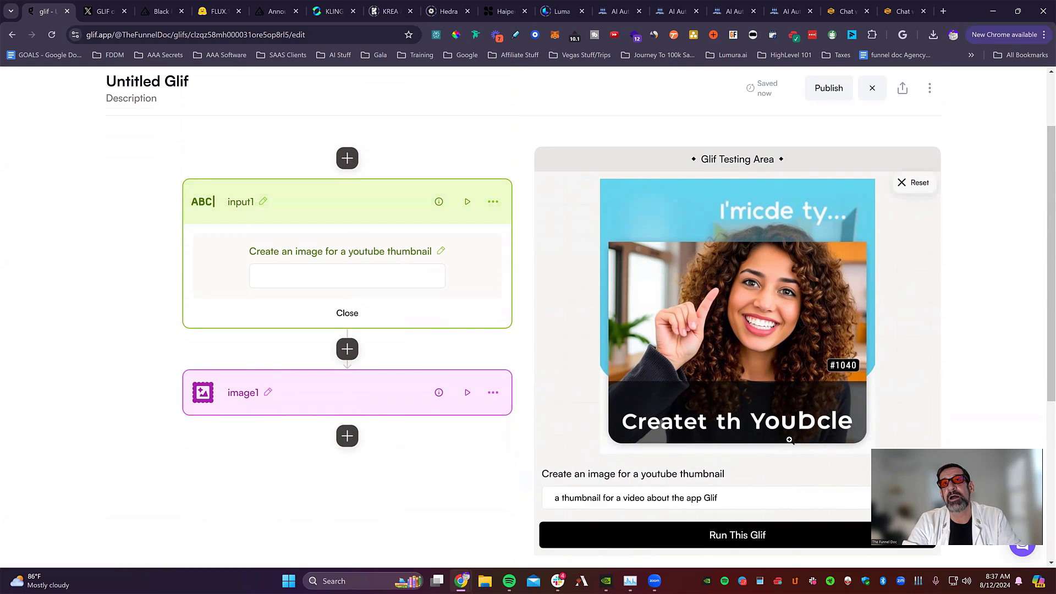
Expand image1 and replace its prompt text with 'create youtube thumbail'
left_click(358, 392)
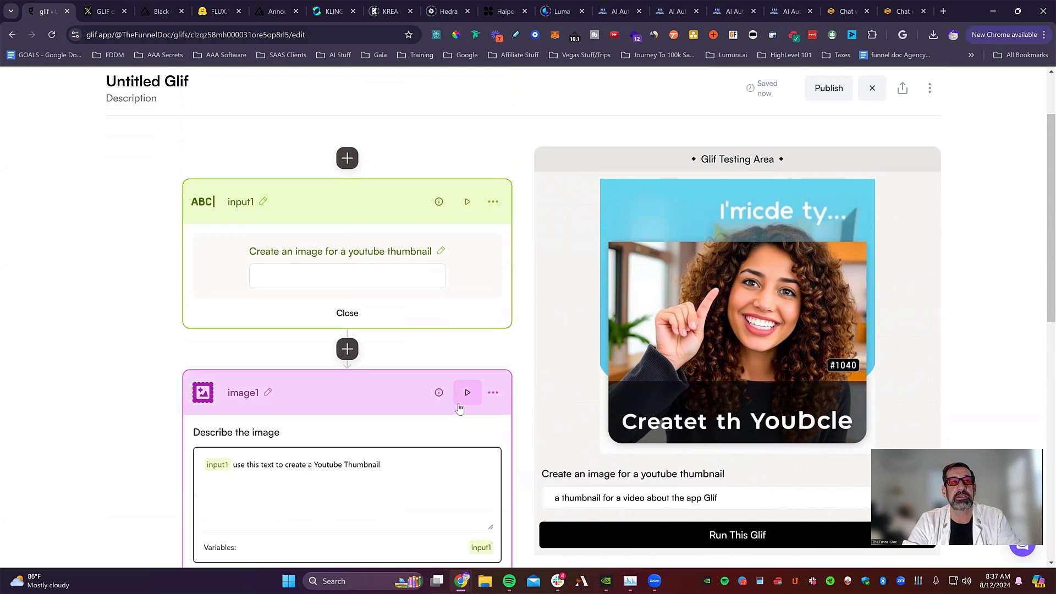
scroll(461, 396, "down", 4)
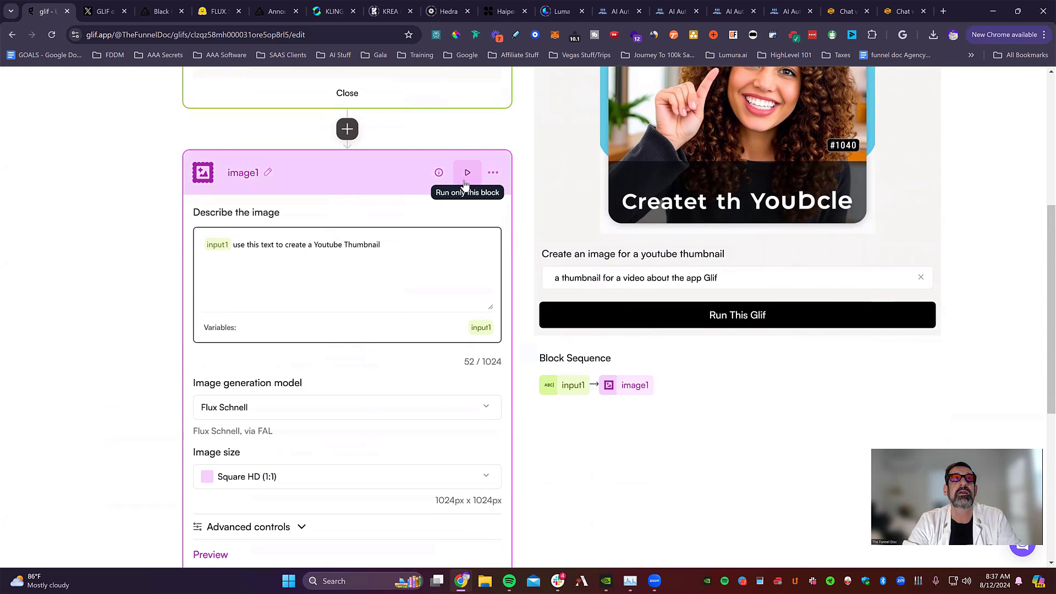
left_click_drag(302, 244, 209, 245)
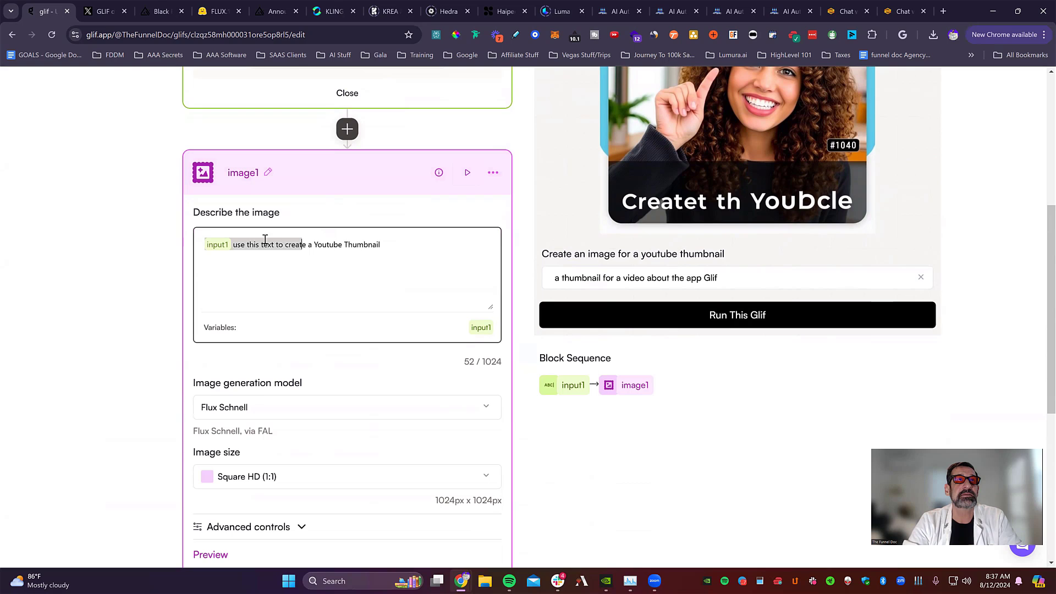
triple_click(288, 244)
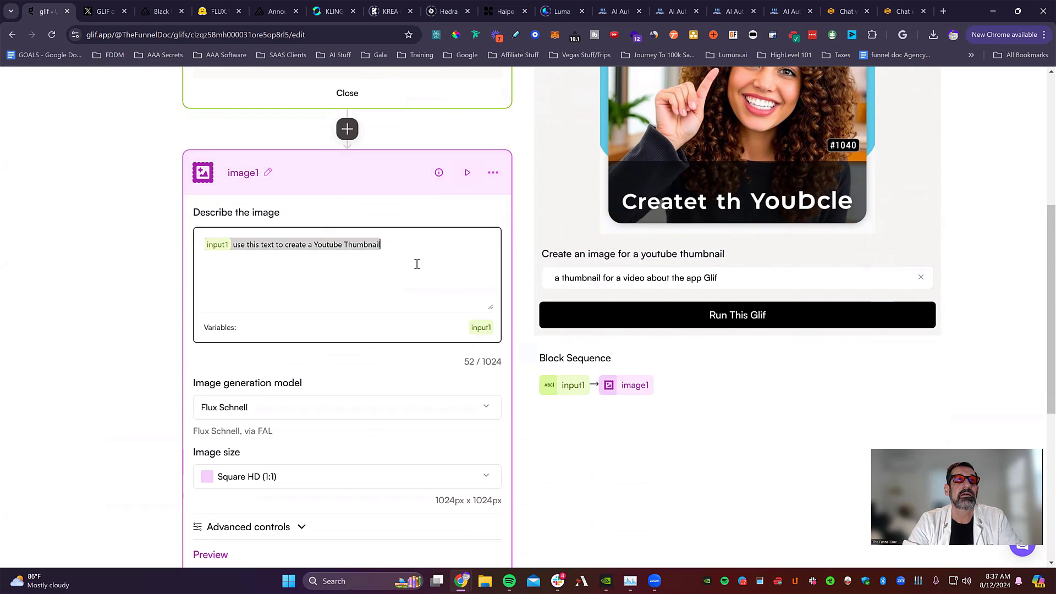
type("creat ")
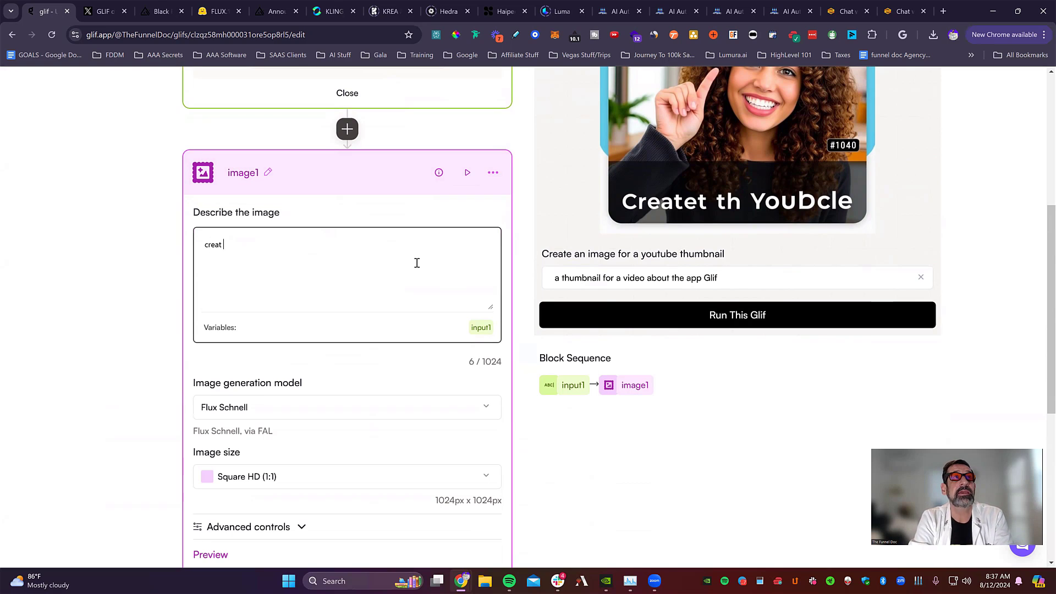
type("as ")
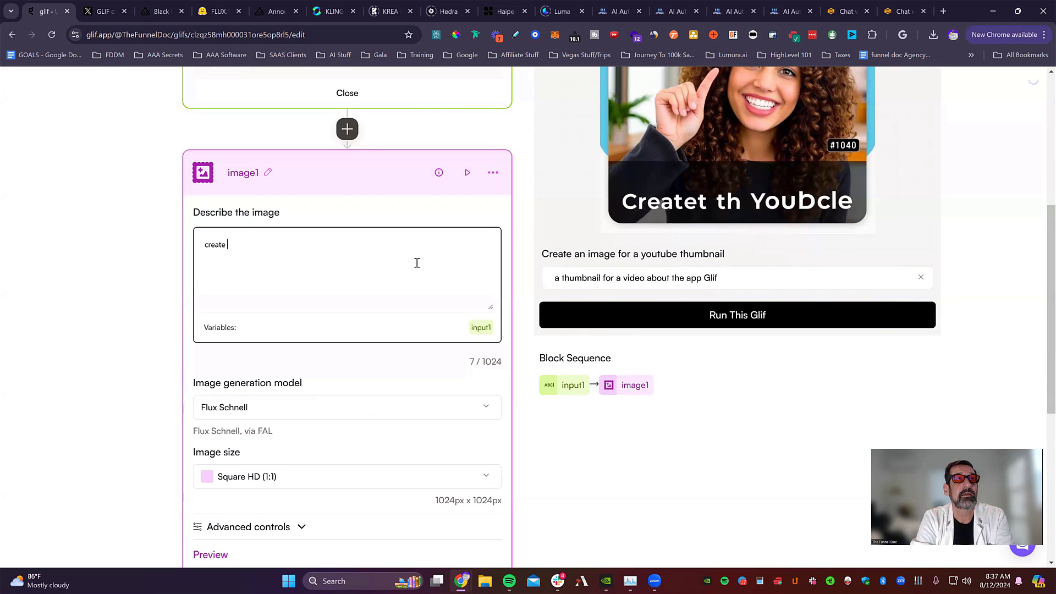
type("yout")
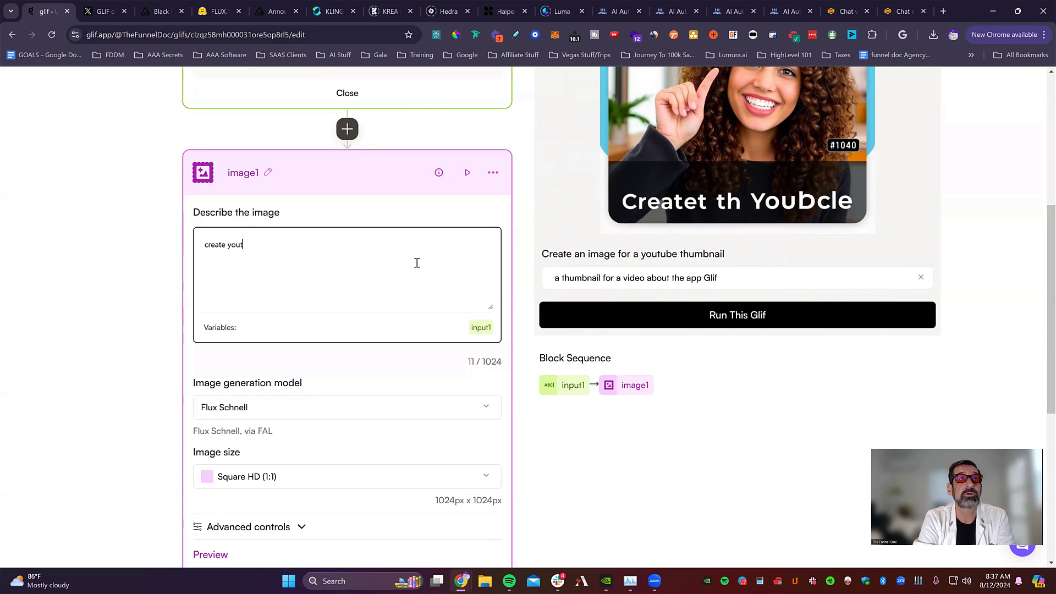
type("ube thumb")
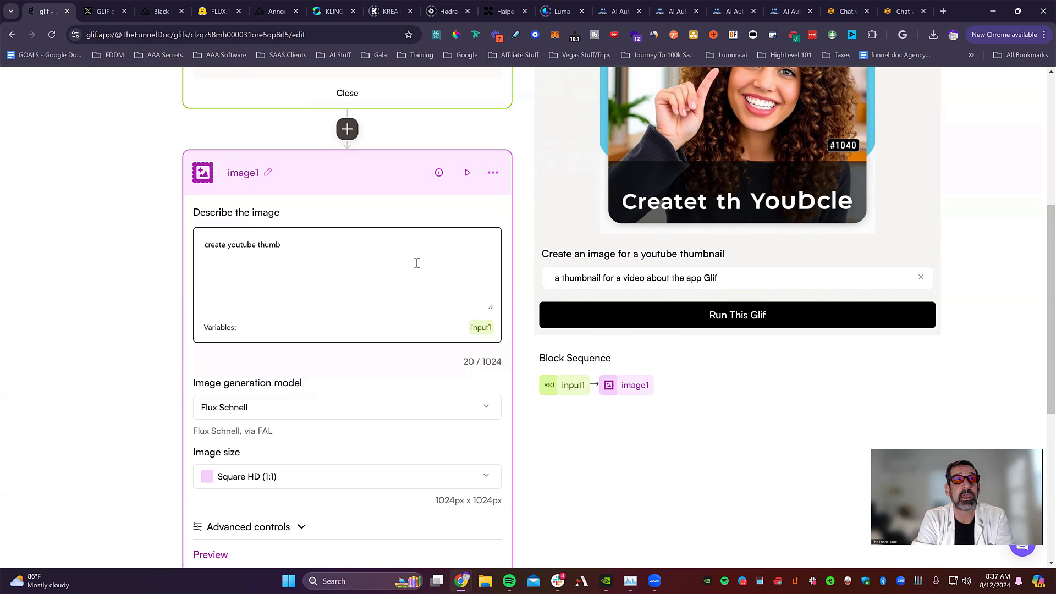
type("ail")
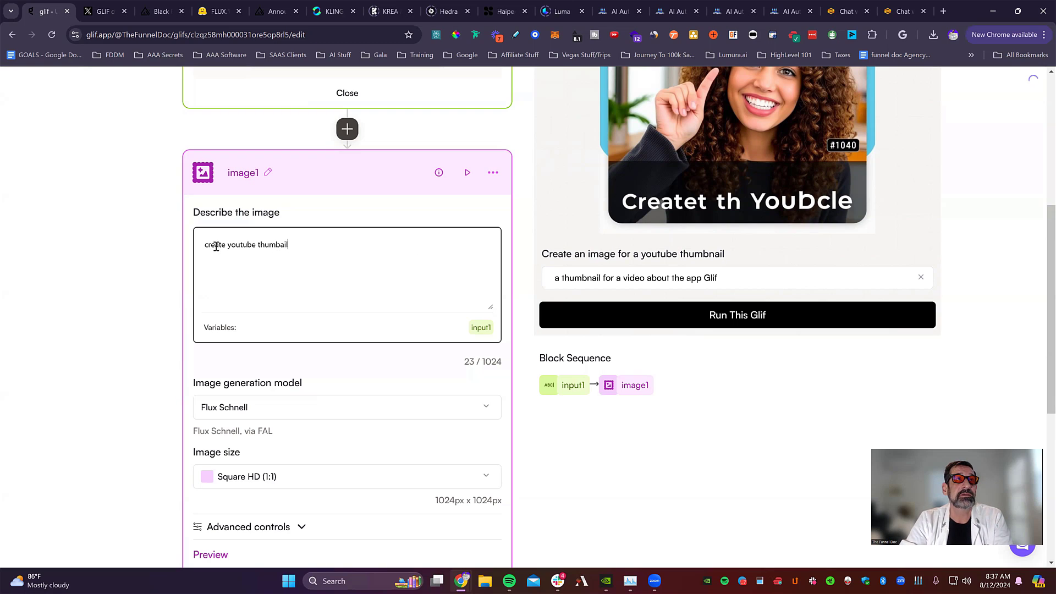
Insert the input1 variable at the start of image1's prompt
left_click(205, 244)
left_click(481, 327)
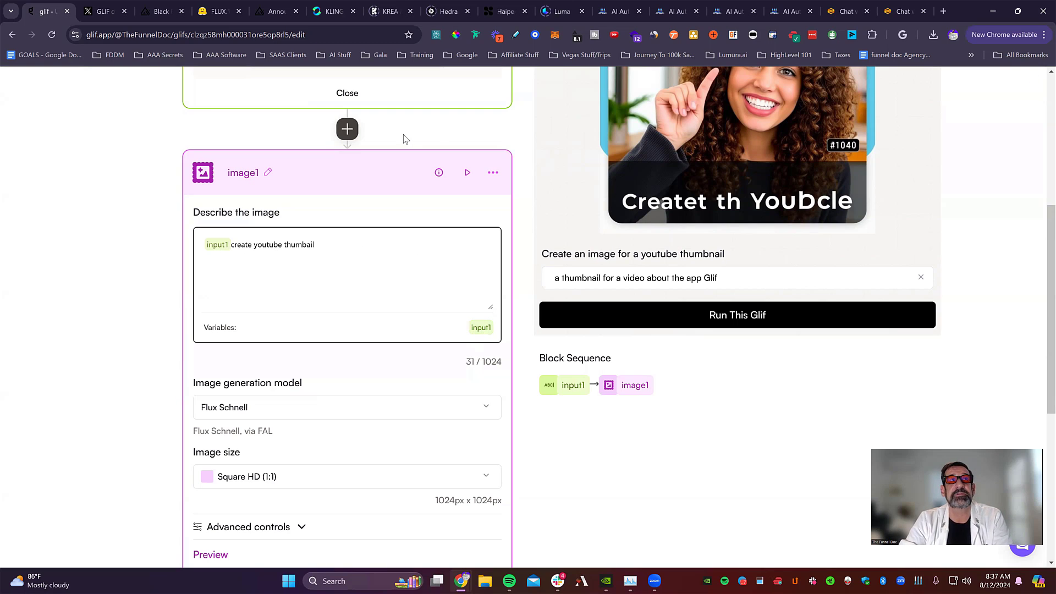
scroll(331, 279, "up", 5)
scroll(387, 318, "down", 4)
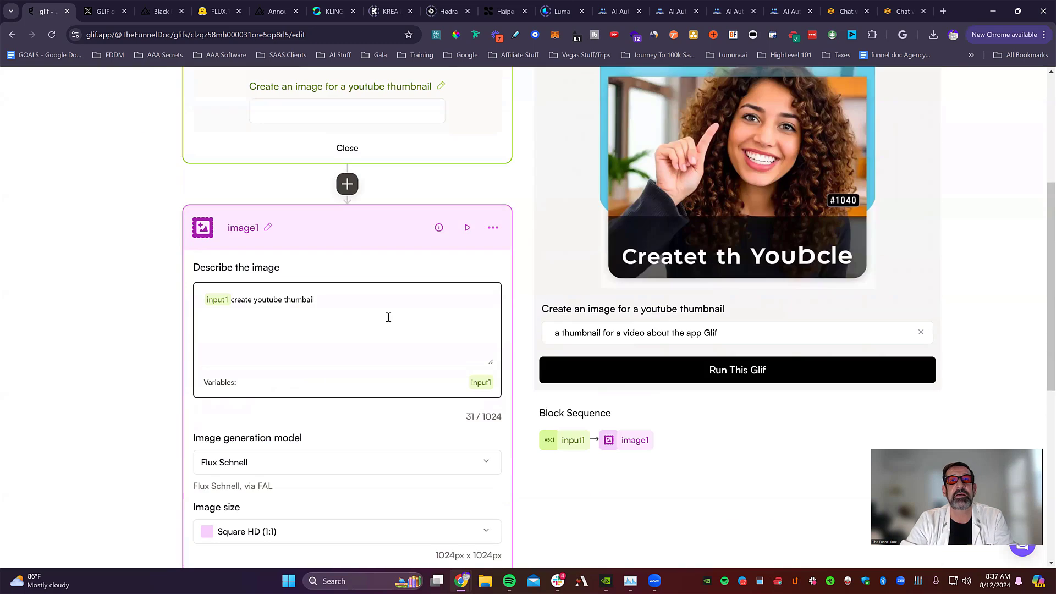
scroll(379, 297, "up", 3)
scroll(440, 325, "down", 5)
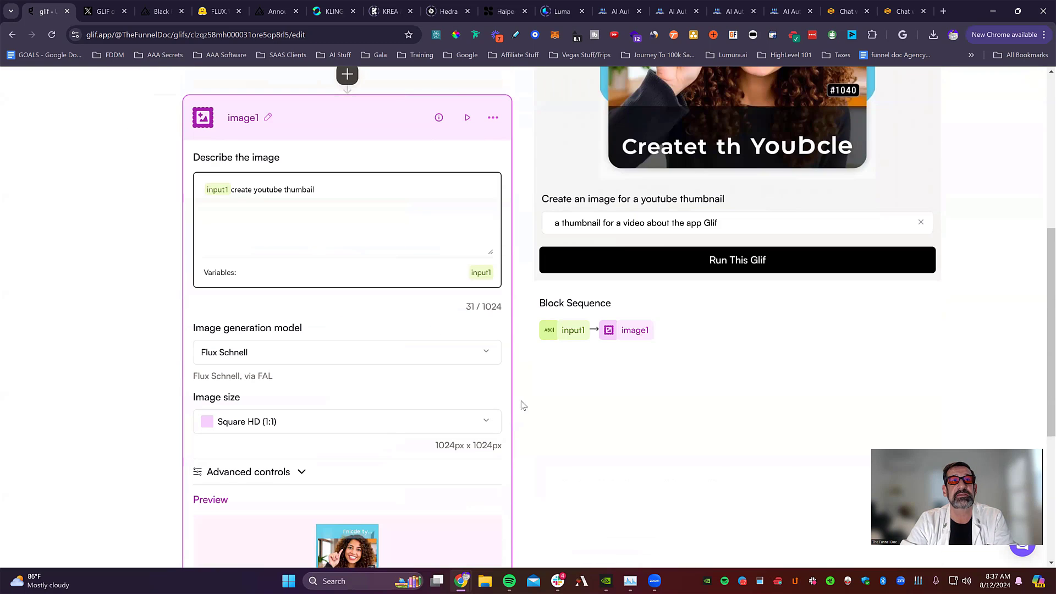
scroll(507, 351, "down", 5)
left_click(347, 354)
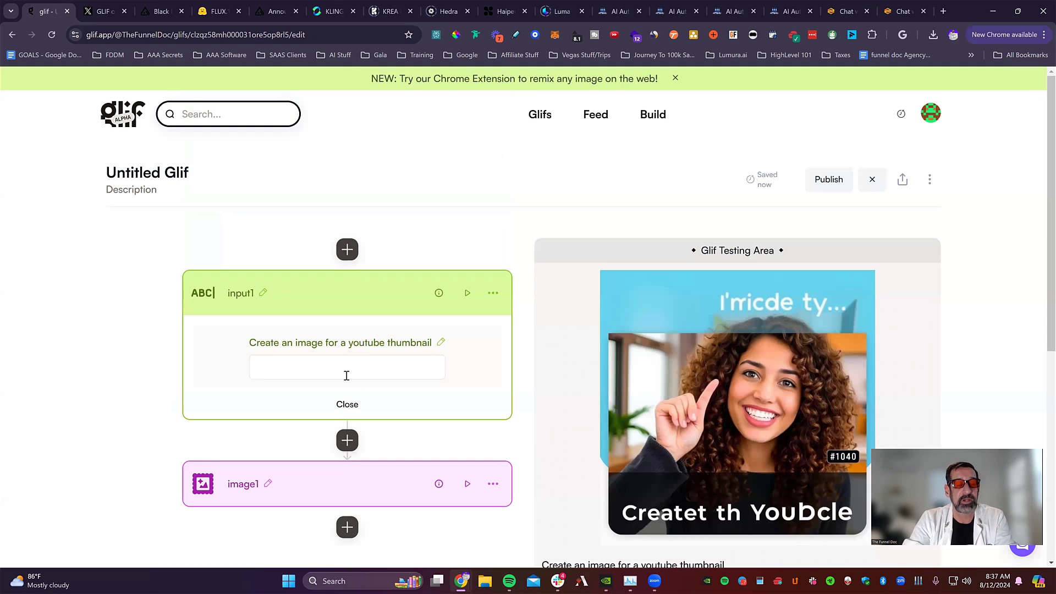
Enter 'for a video about Glif' as input1's default text and reset the Testing Area result
left_click(346, 375)
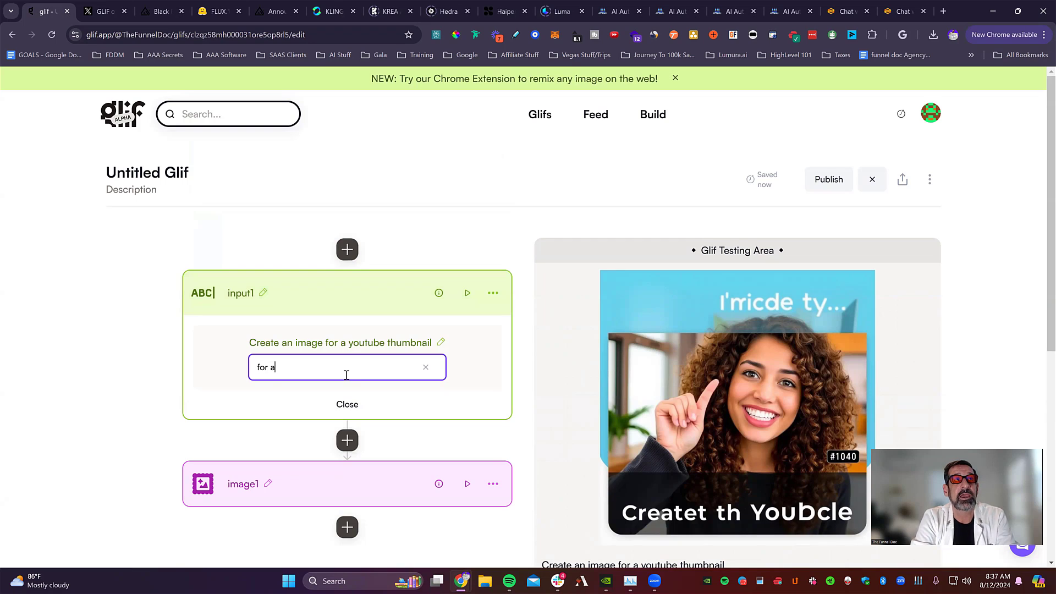
type("for a video about ")
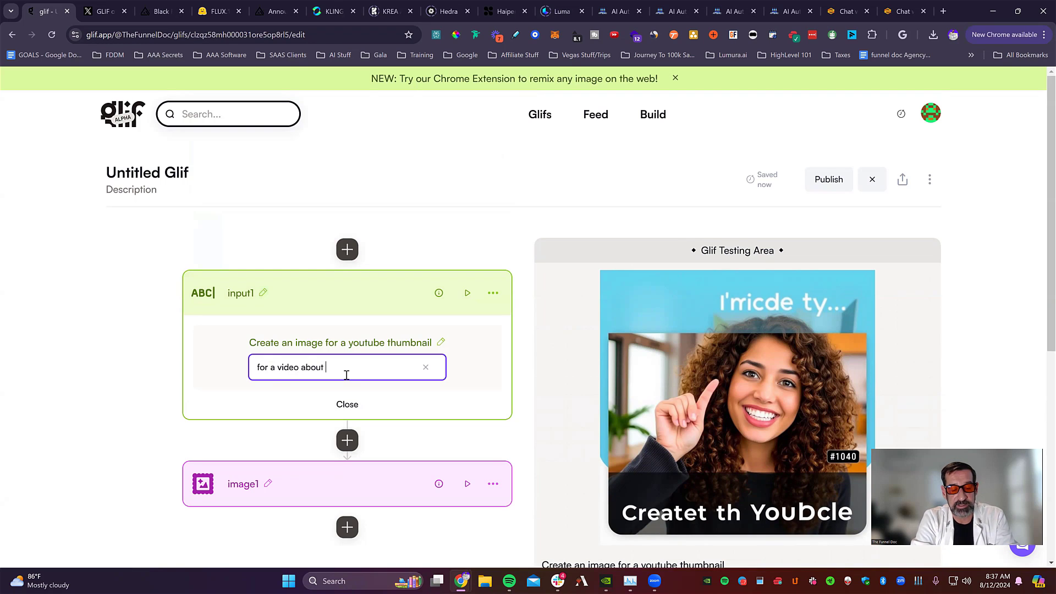
type("Gli")
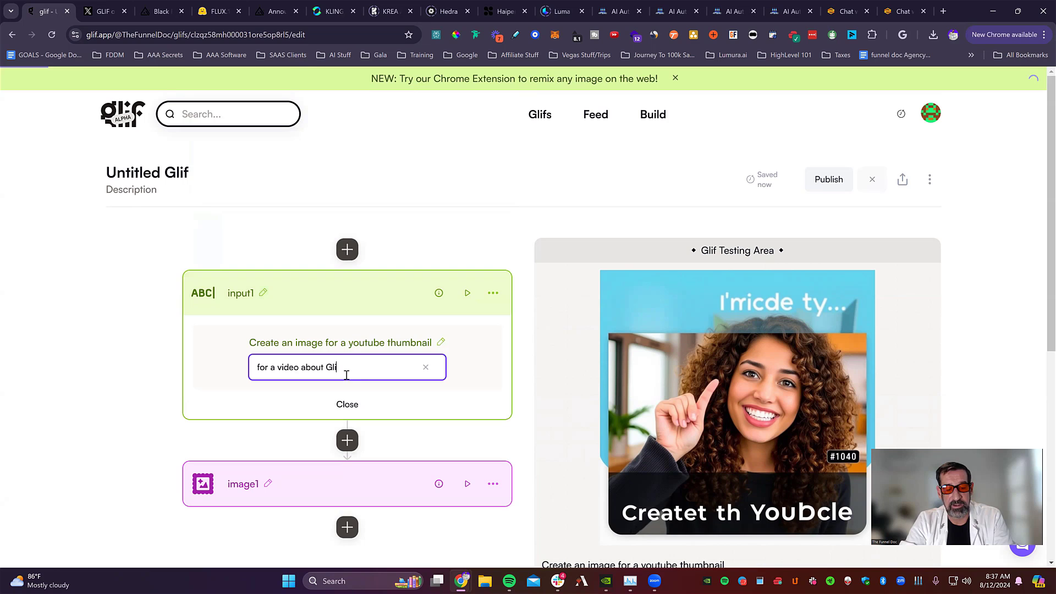
left_click(913, 274)
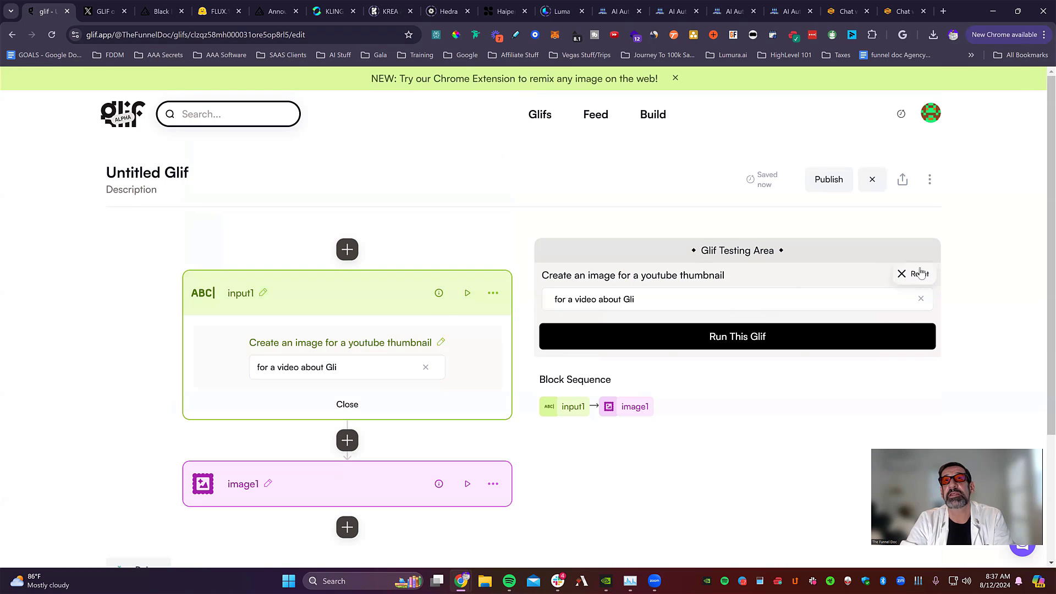
left_click_drag(352, 367, 186, 368)
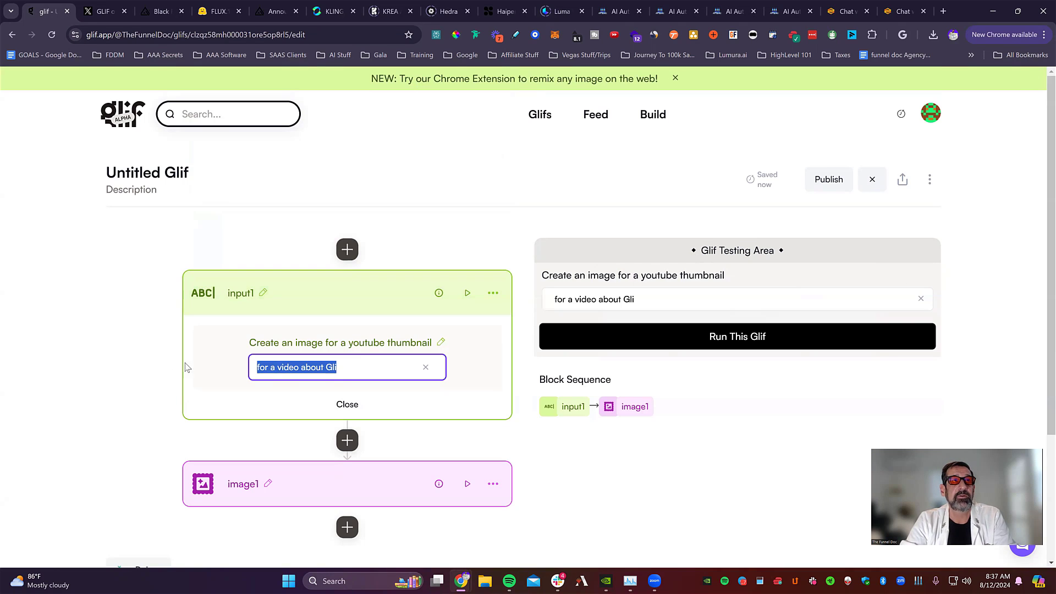
left_click(638, 302)
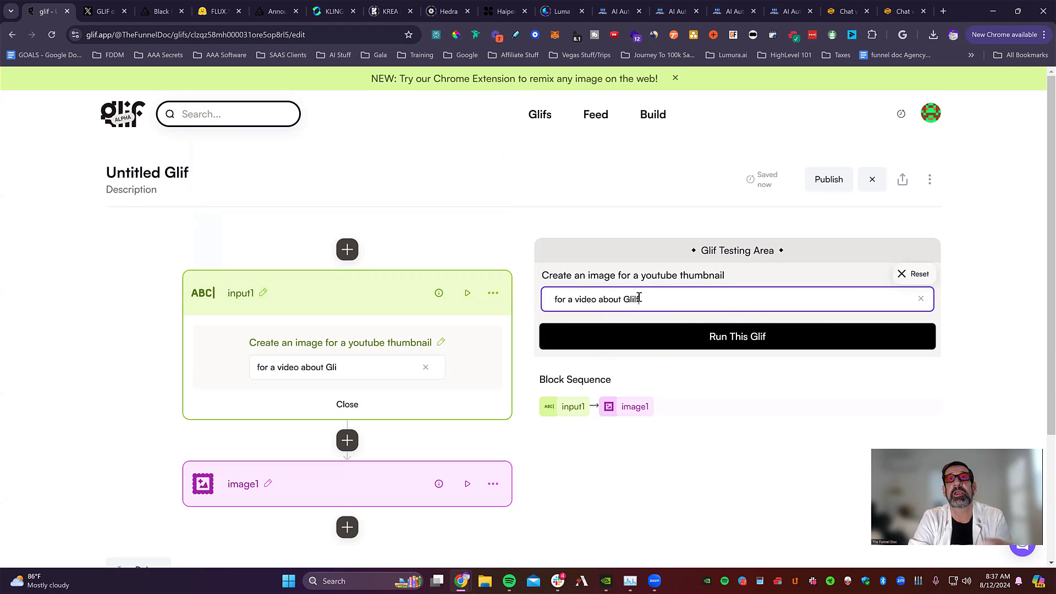
Run the glif with the current, still-misspelled test prompt
left_click(711, 336)
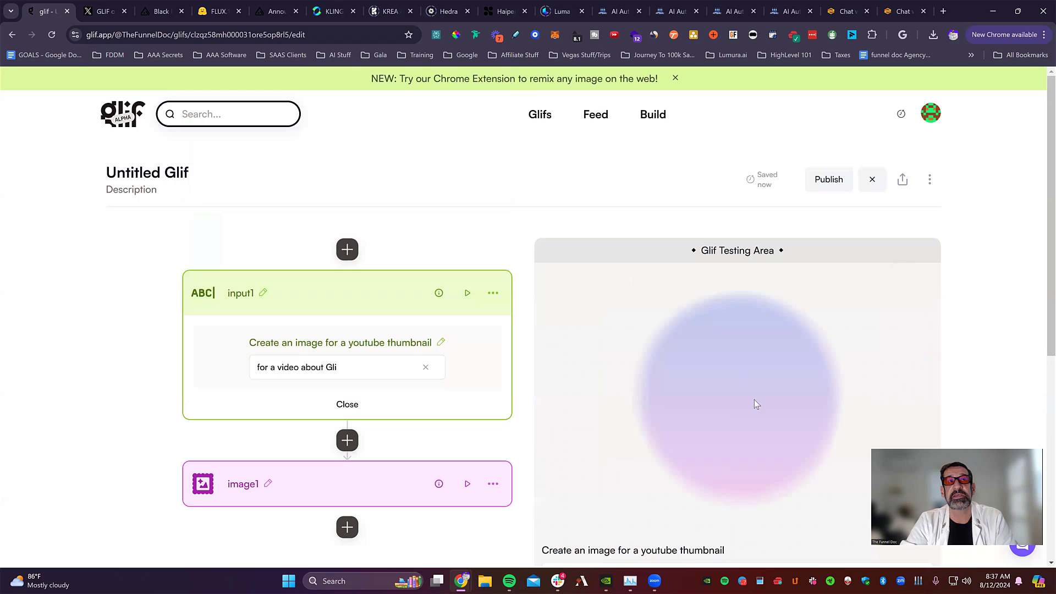
scroll(798, 390, "down", 5)
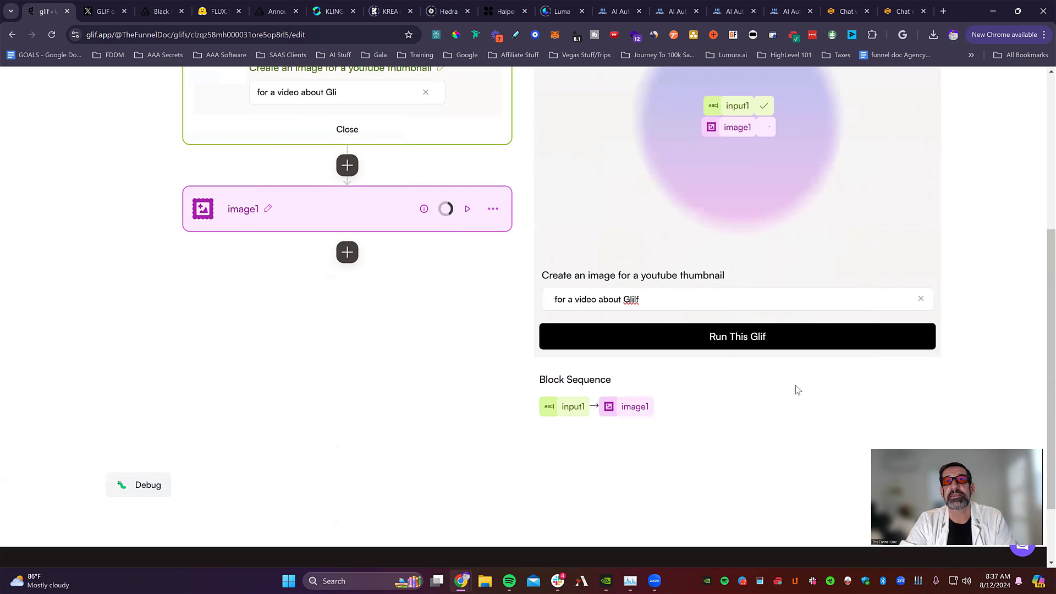
scroll(798, 390, "up", 2)
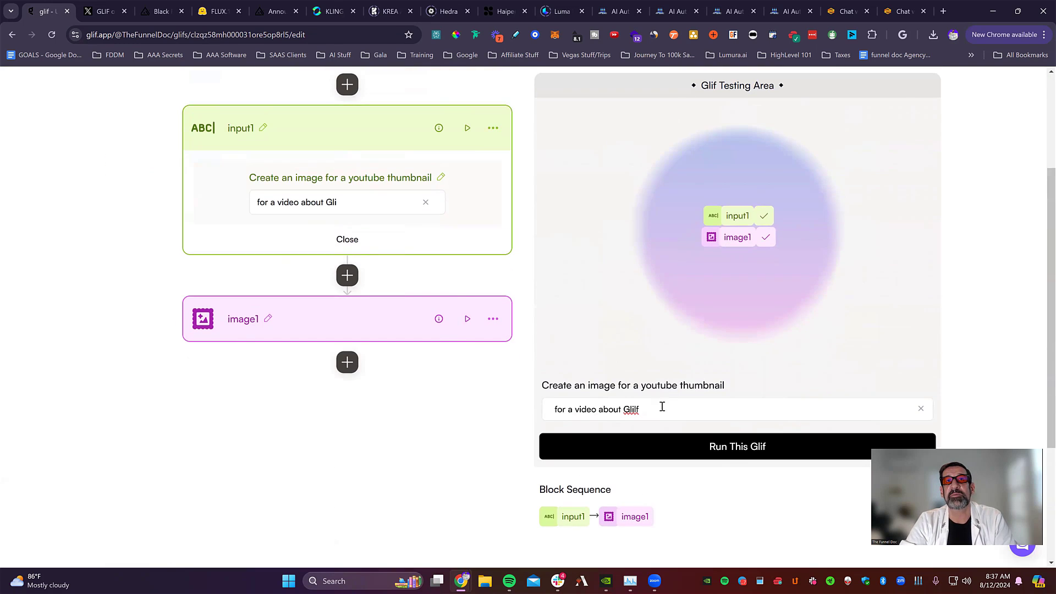
scroll(777, 342, "up", 2)
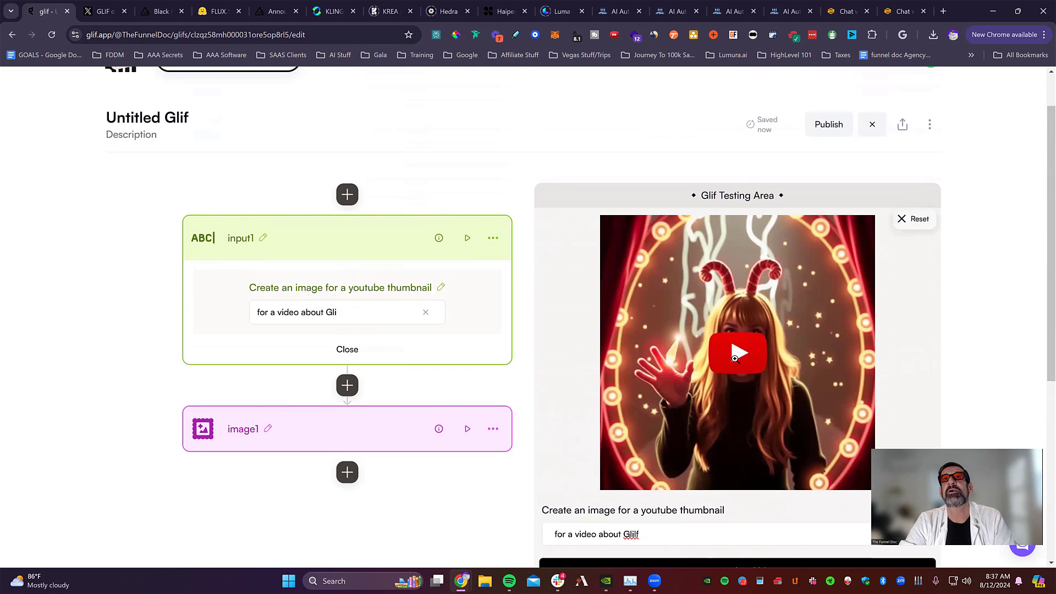
scroll(825, 357, "down", 4)
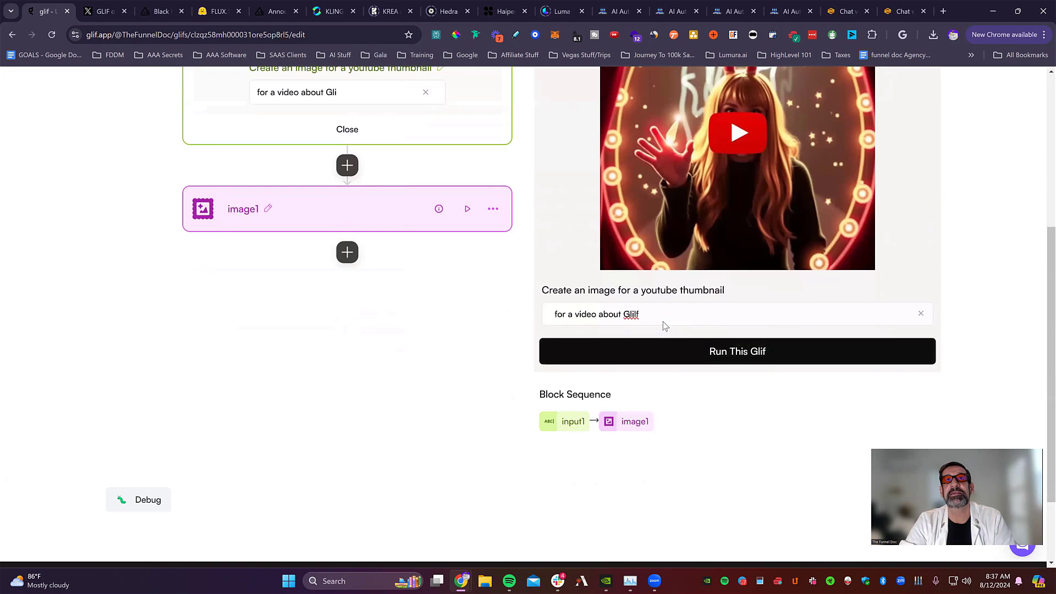
Correct 'Glilf' to 'Glif' in the test prompt and rerun the glif
left_click(647, 314)
left_click_drag(646, 314, 627, 315)
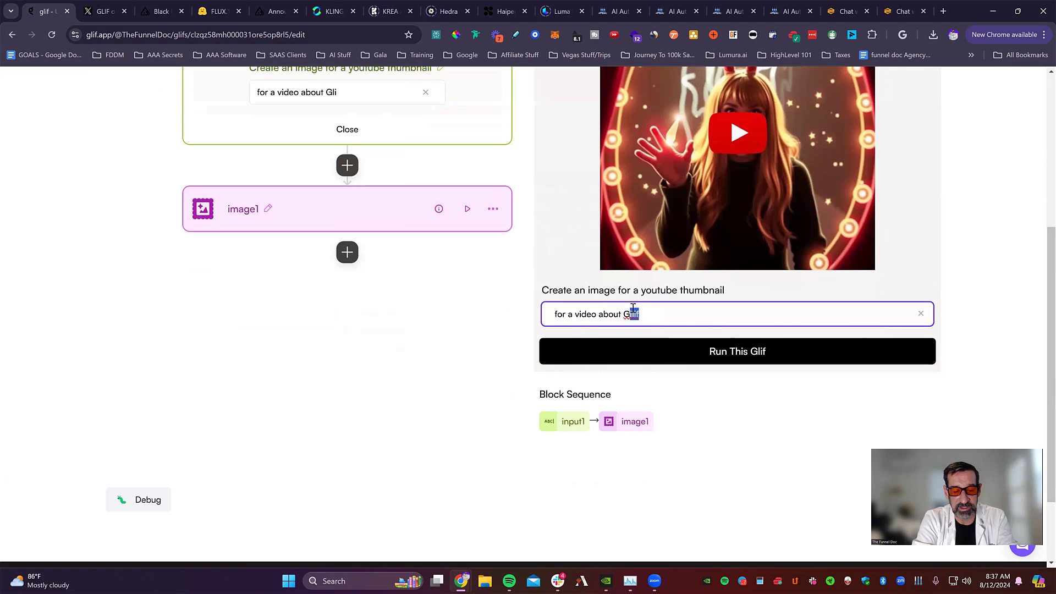
type("lif")
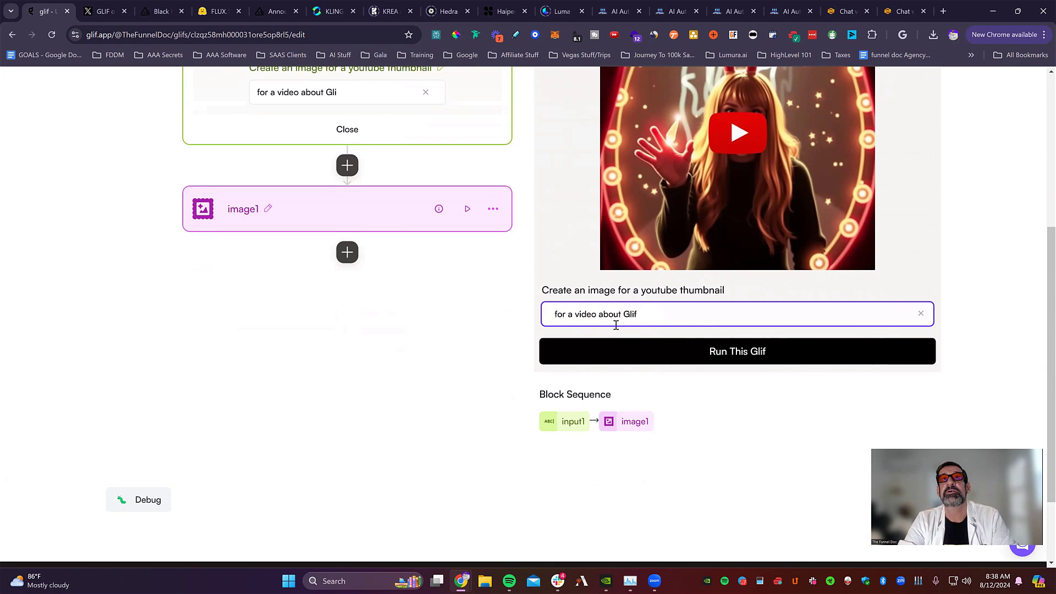
left_click(712, 350)
Inspect the new thumbnail over golden string lights in the enlarged preview
scroll(822, 406, "up", 3)
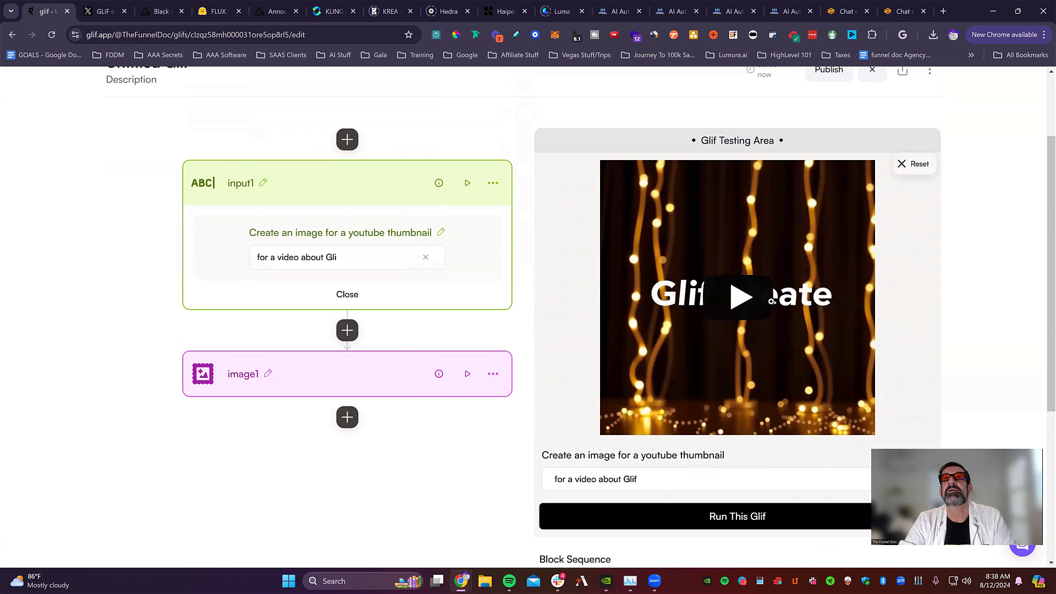
left_click(734, 291)
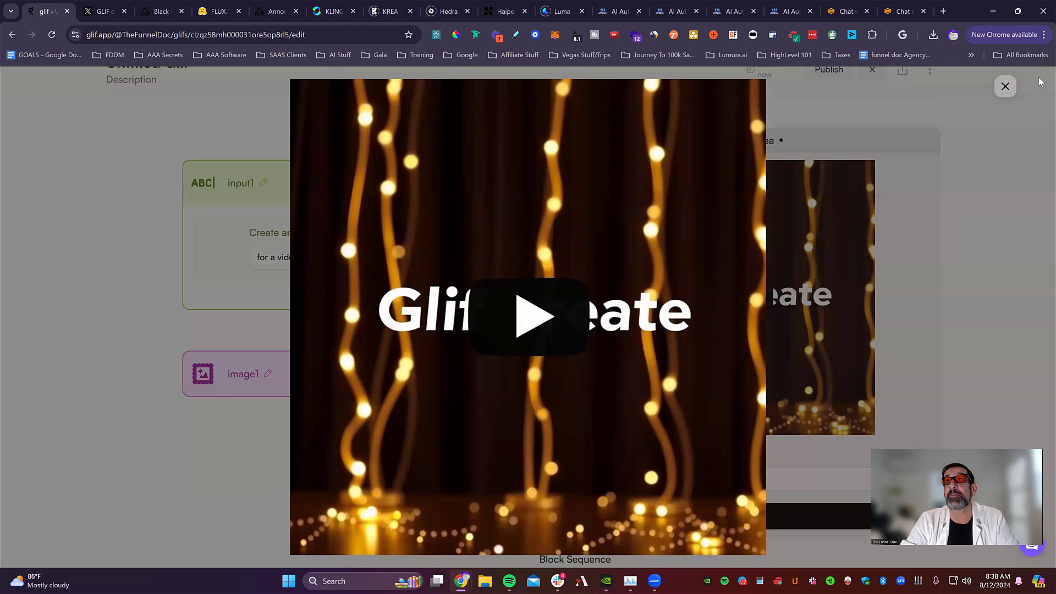
left_click(1005, 86)
scroll(744, 317, "down", 3)
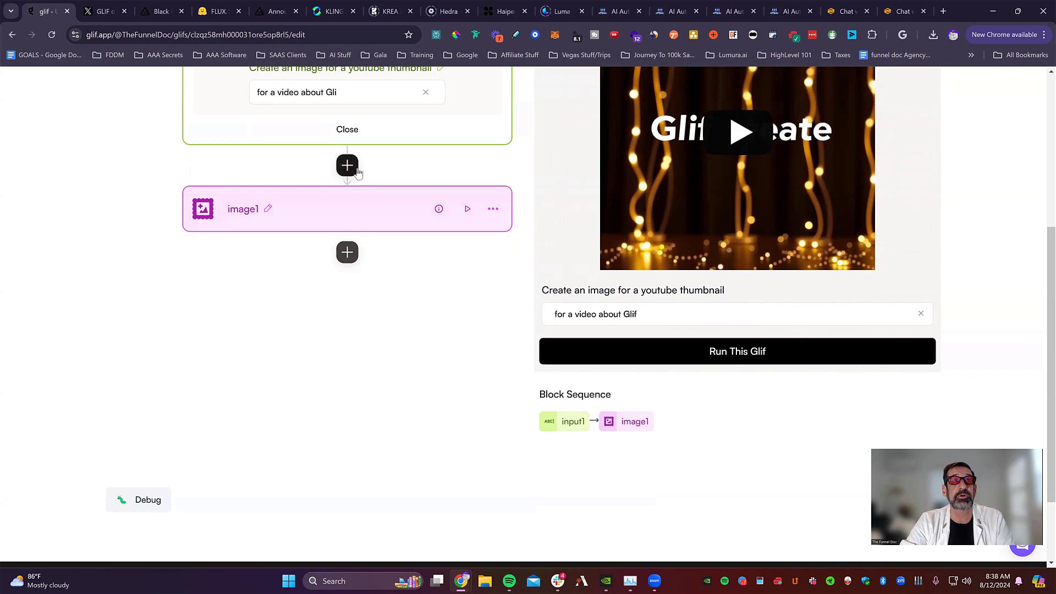
Add a Text Combiner after input1 reading 'input1 make sure this image fits all youtube requires'
scroll(358, 172, "up", 1)
left_click(347, 220)
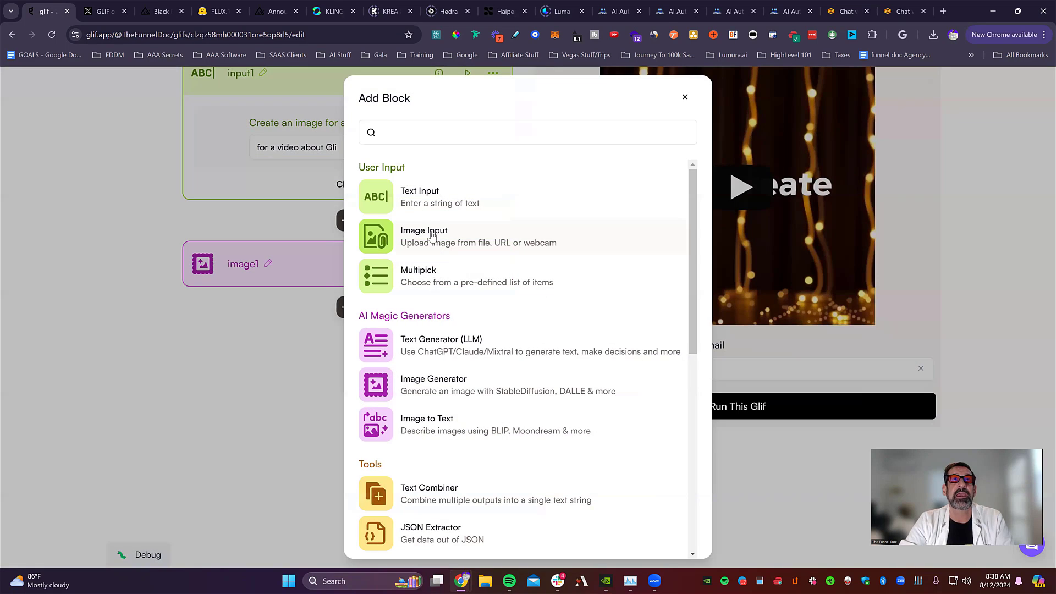
scroll(443, 385, "down", 2)
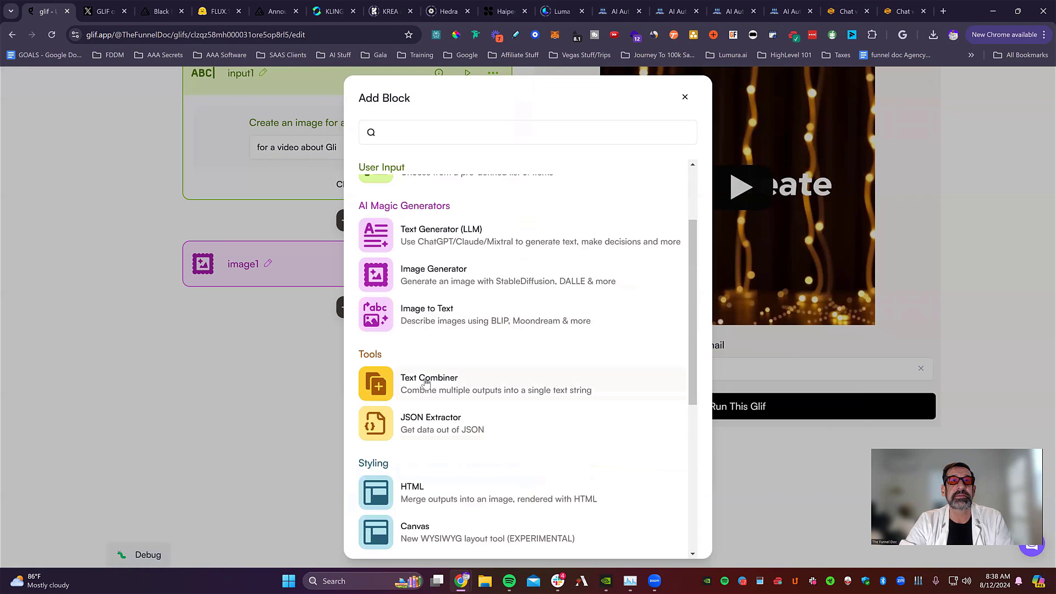
left_click(426, 383)
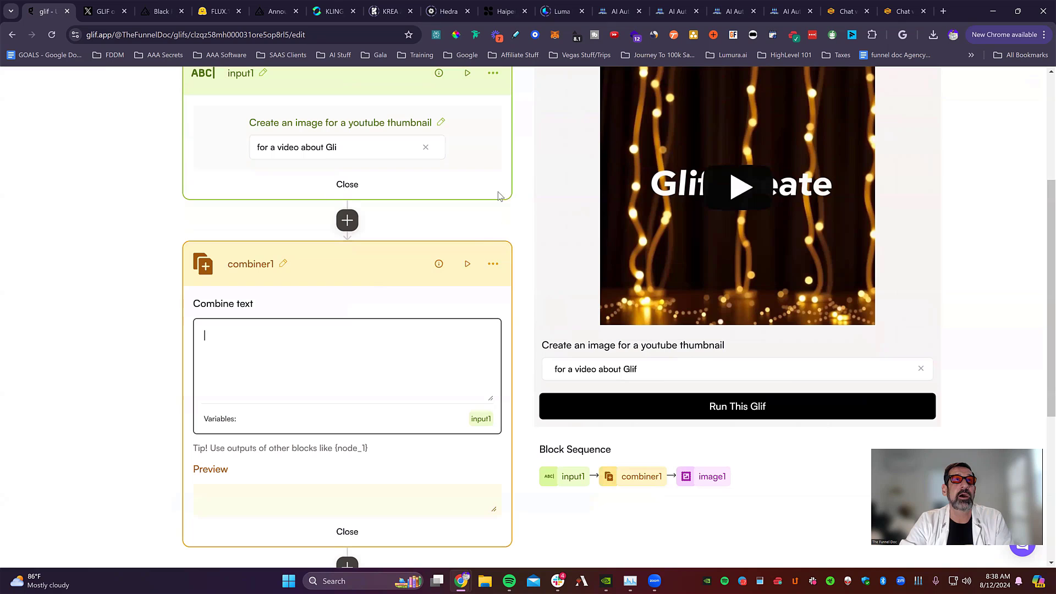
left_click(480, 420)
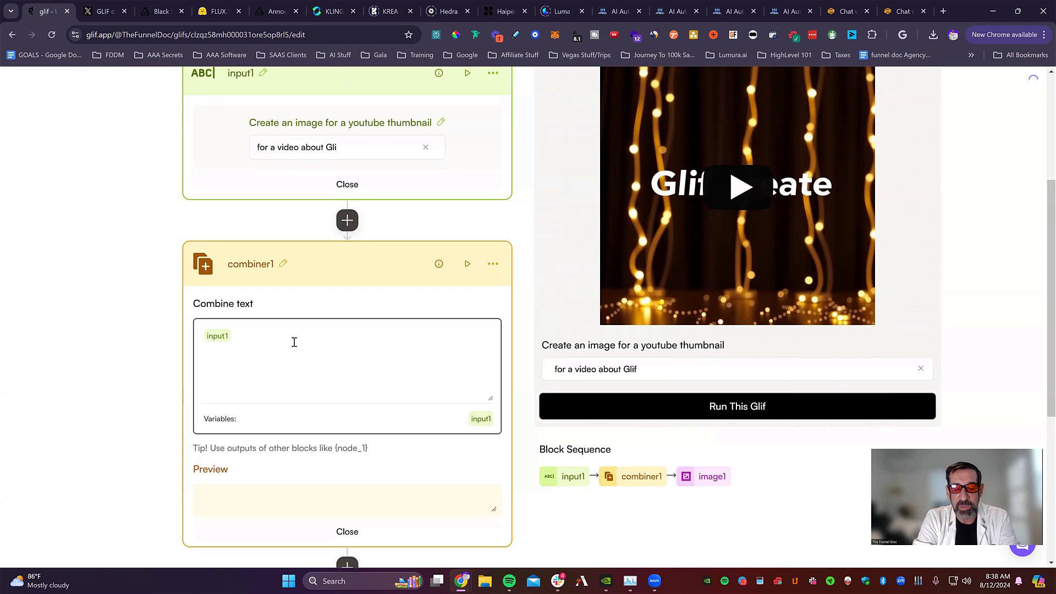
type("make sure this ")
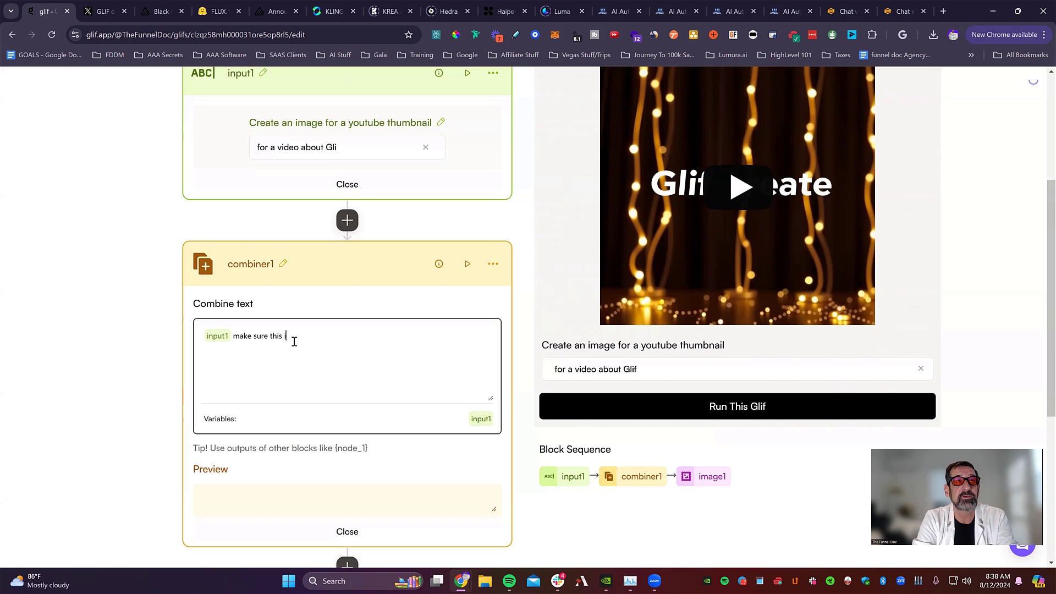
type("image f")
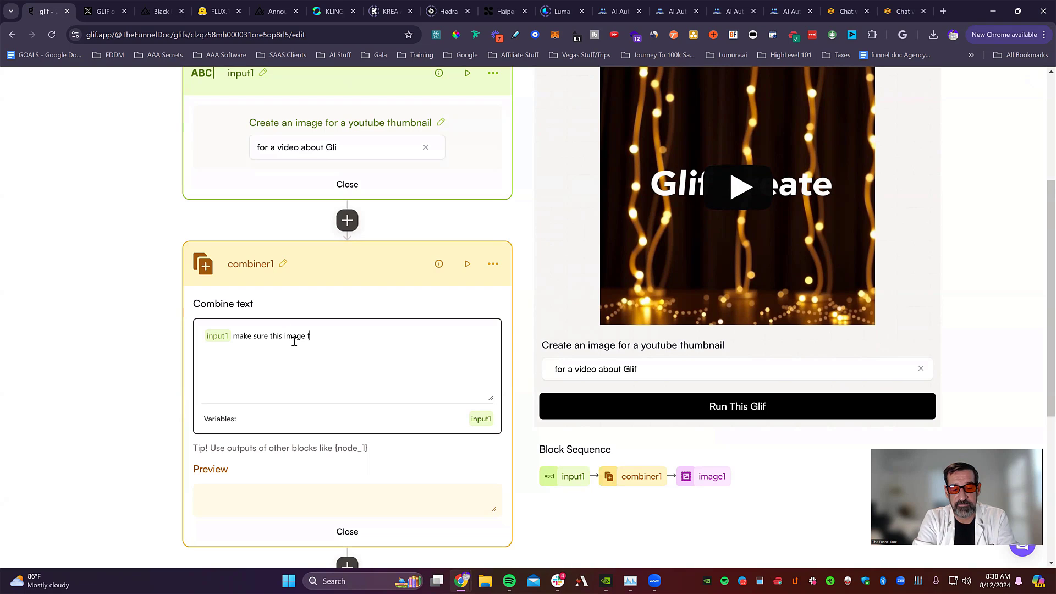
type("its all ")
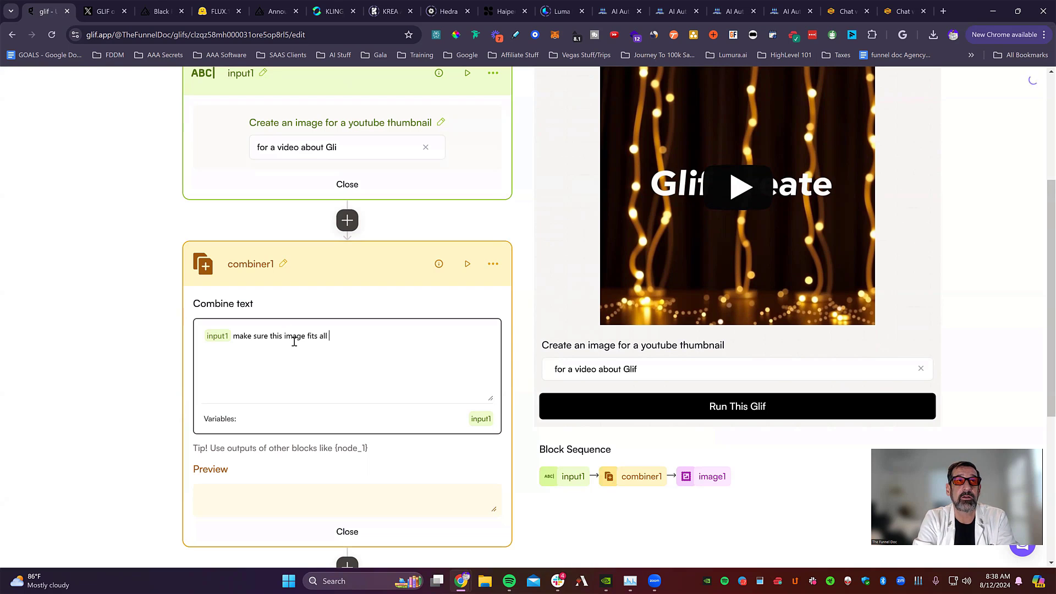
type("youtube re")
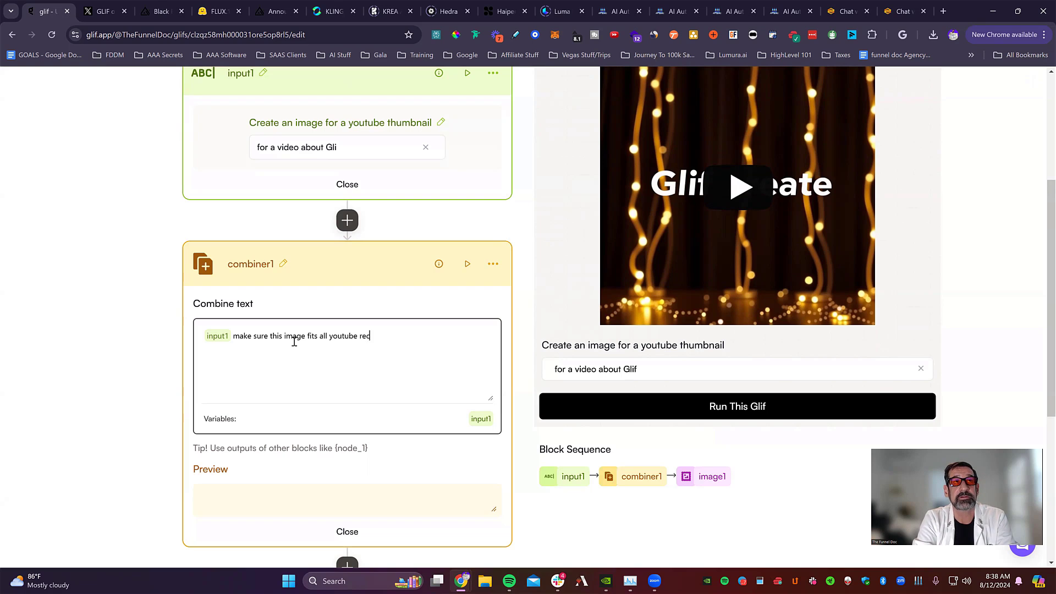
type("quires")
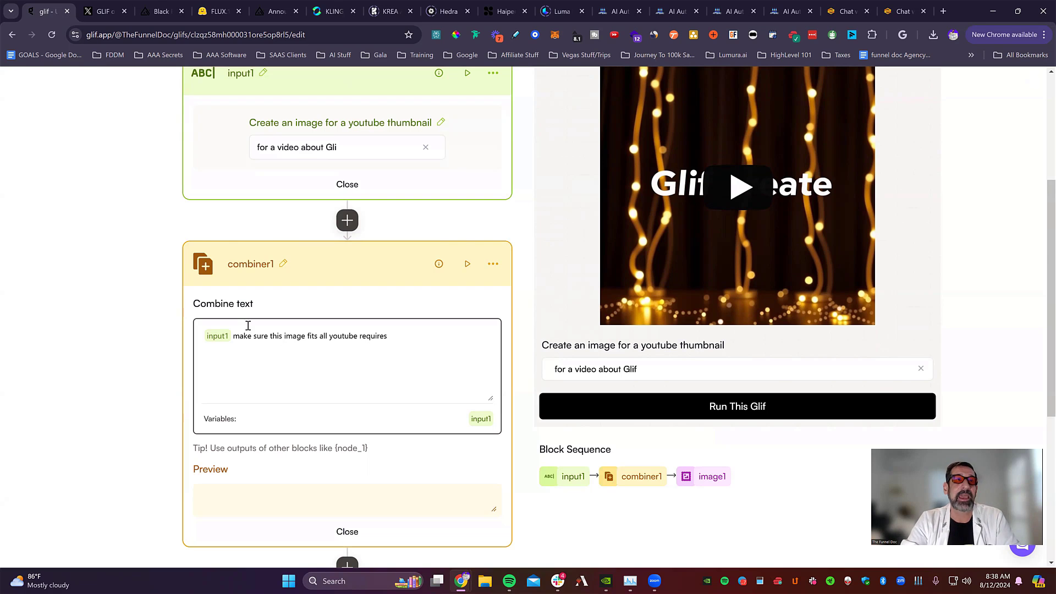
scroll(248, 326, "down", 3)
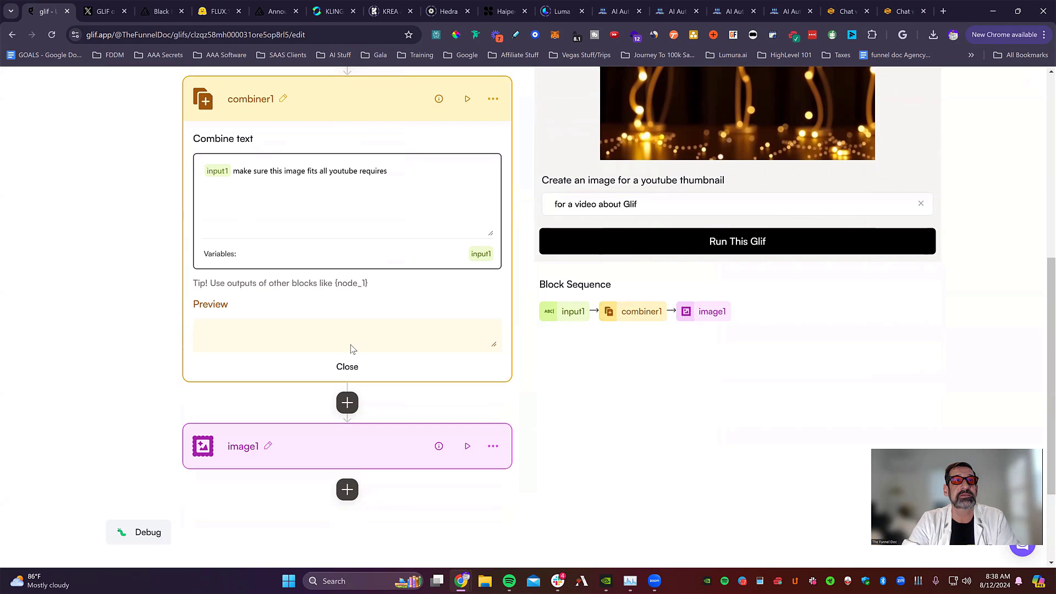
Swap input1 for combiner1 in image1's prompt, making it 'combiner1 create youtube thumbail'
left_click(361, 449)
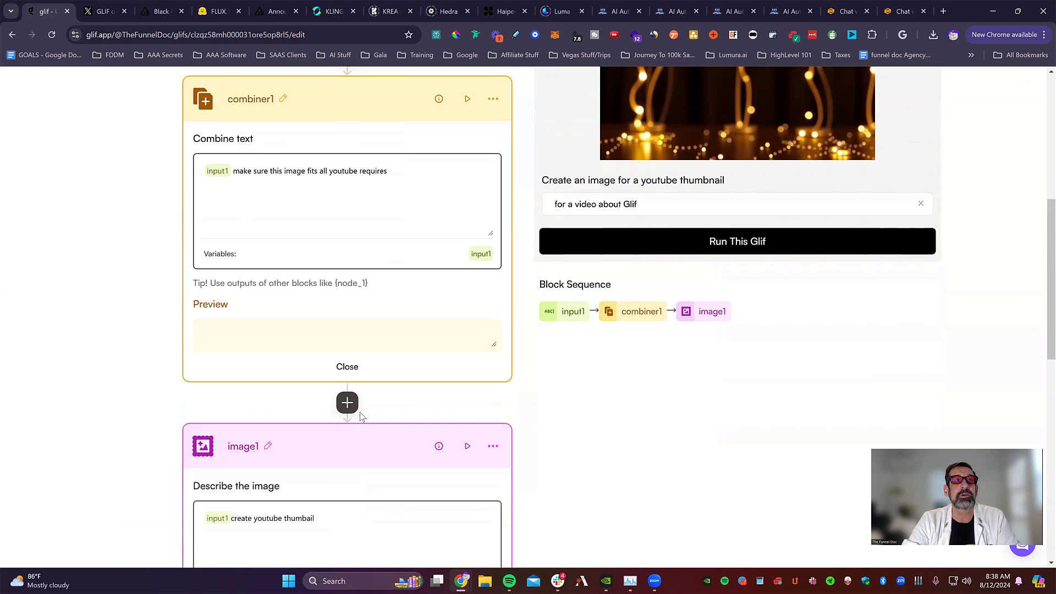
scroll(361, 418, "down", 2)
scroll(460, 330, "down", 2)
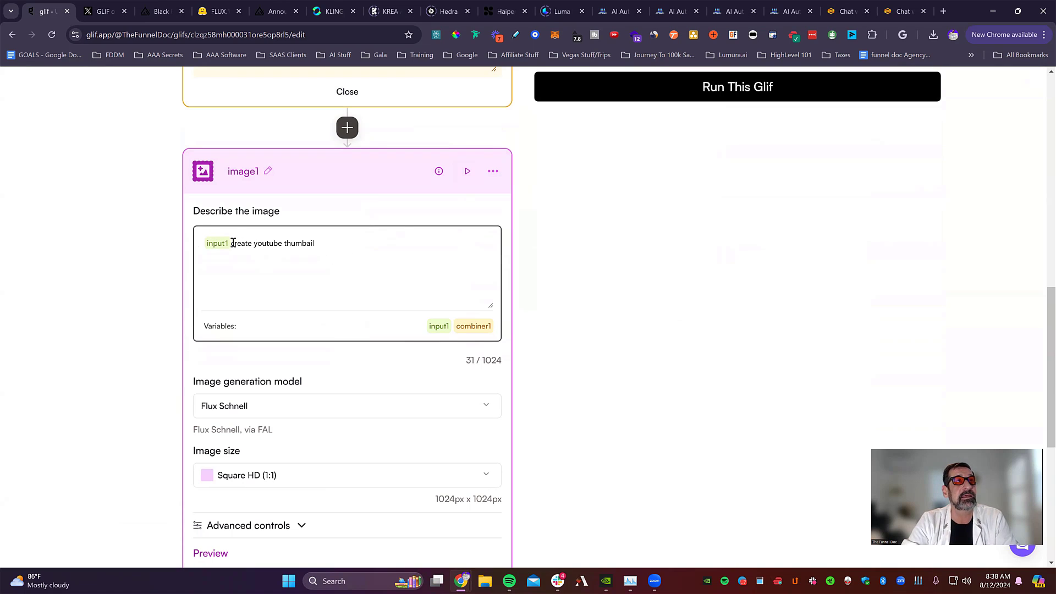
left_click(233, 243)
key("BackSpace")
left_click(473, 326)
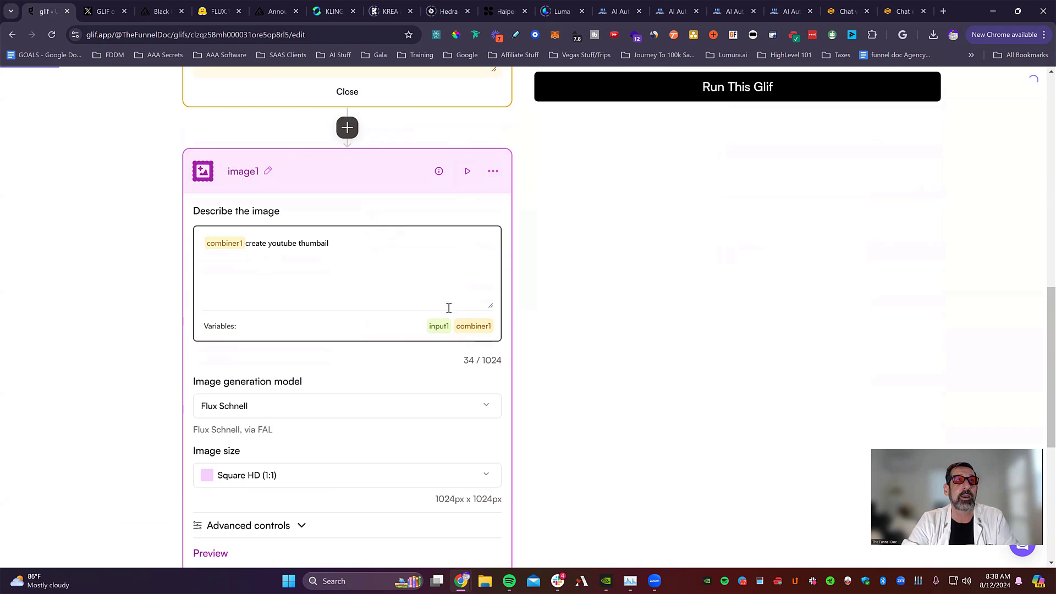
scroll(413, 248, "up", 5)
scroll(413, 247, "down", 5)
scroll(391, 237, "up", 5)
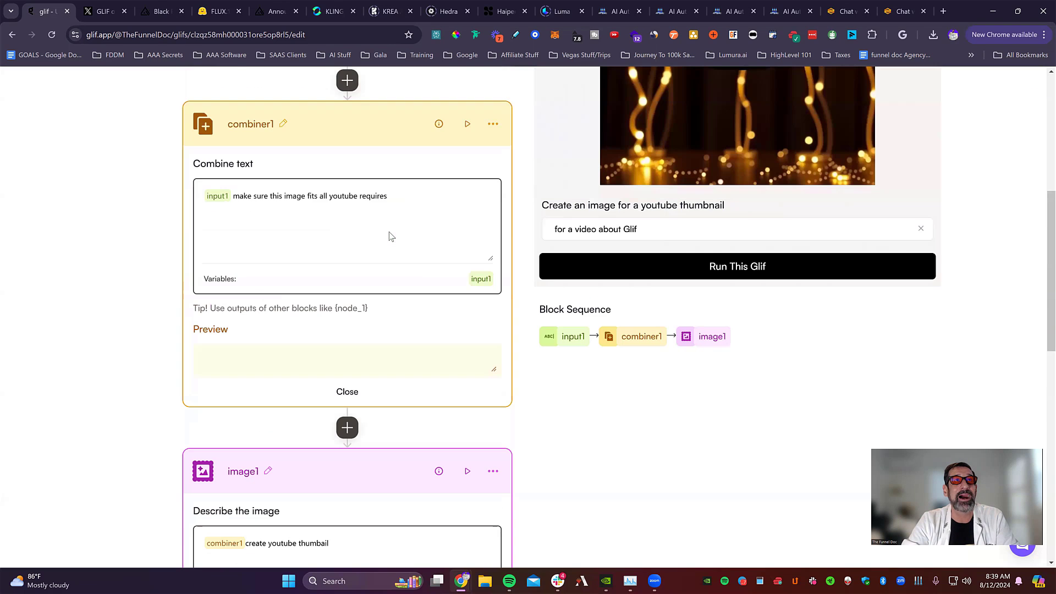
scroll(352, 413, "up", 2)
scroll(349, 410, "down", 6)
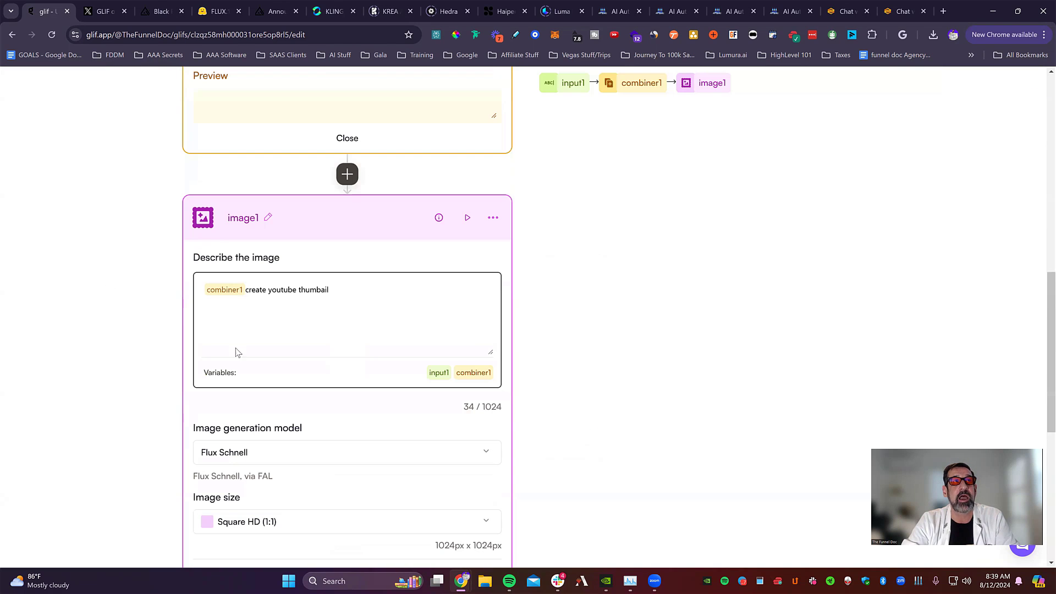